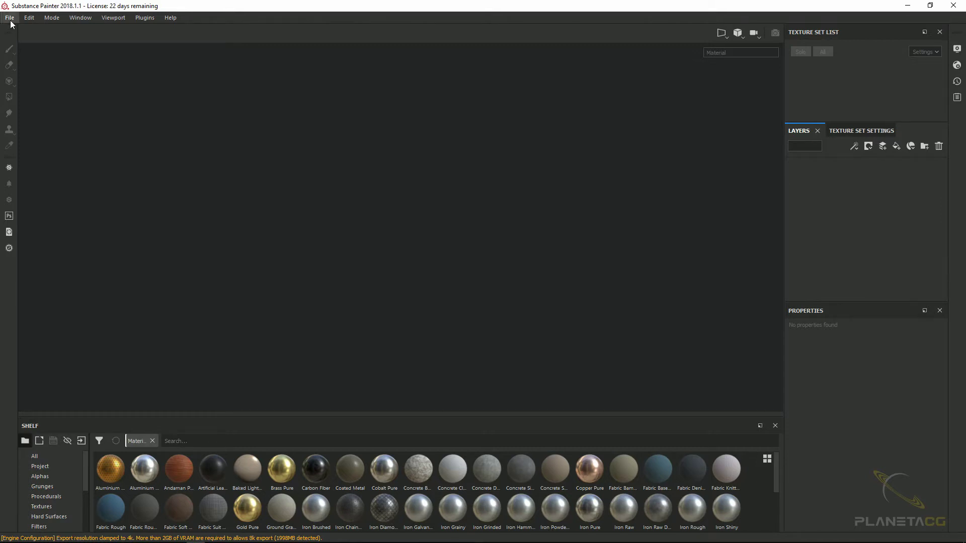
Start a new project, then cancel the New Project settings window.
click(10, 19)
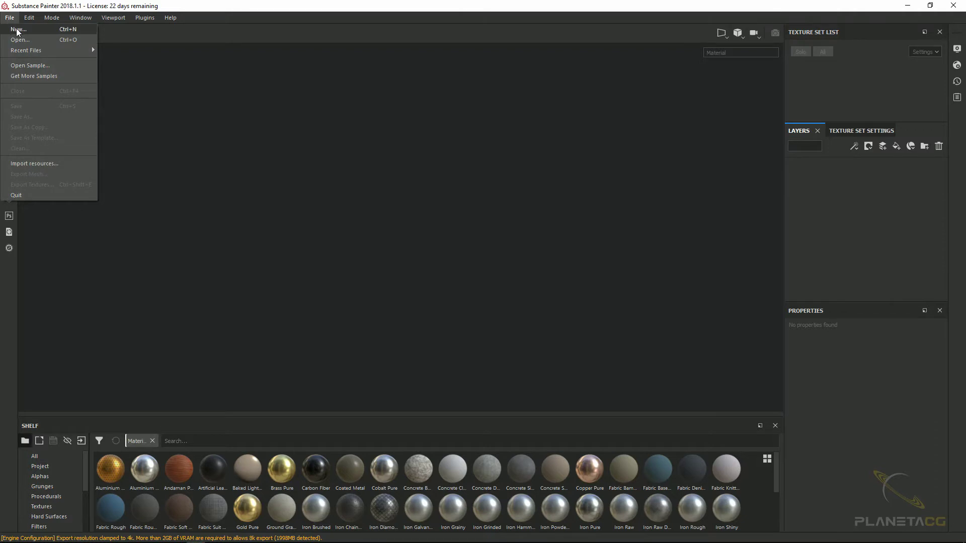
click(18, 30)
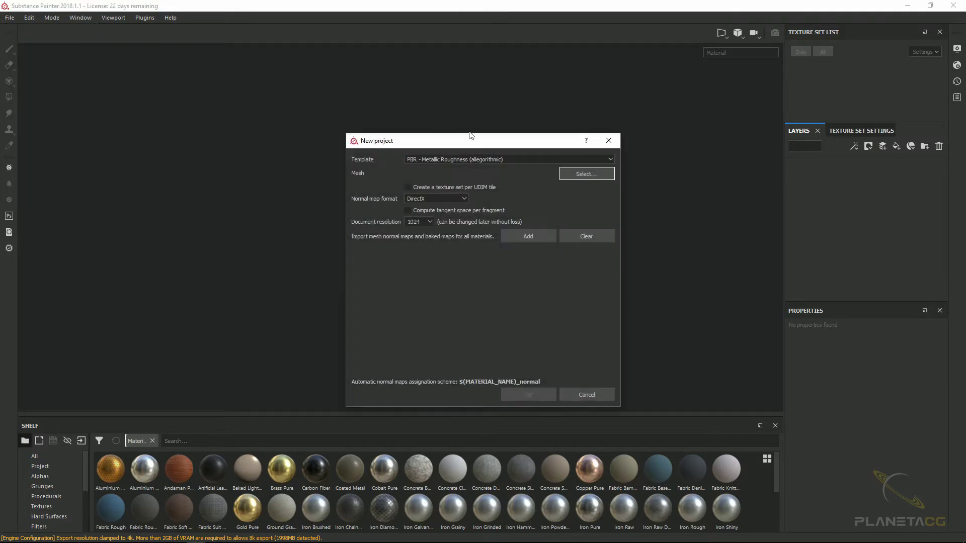
mouse_move(469, 135)
mouse_down()
mouse_move(454, 109)
mouse_move(436, 118)
mouse_up()
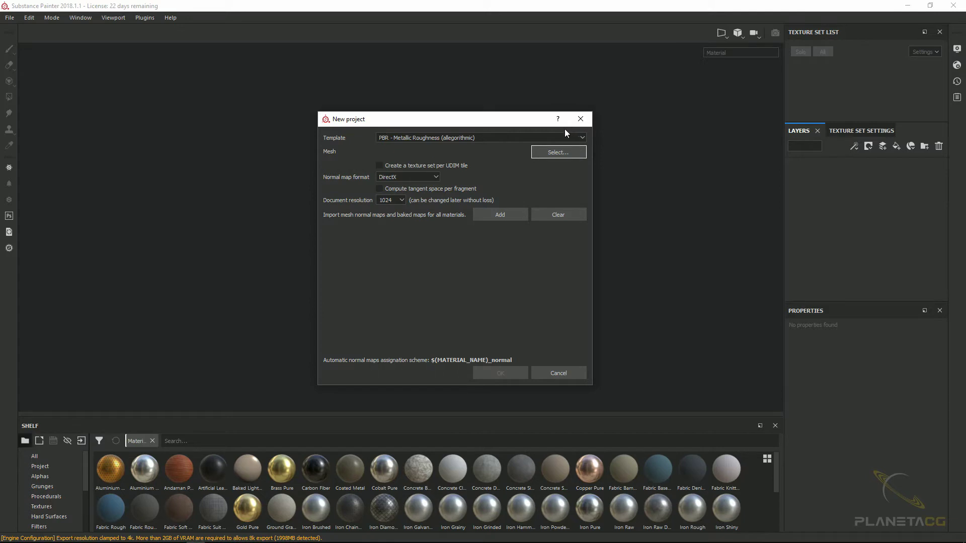
click(581, 119)
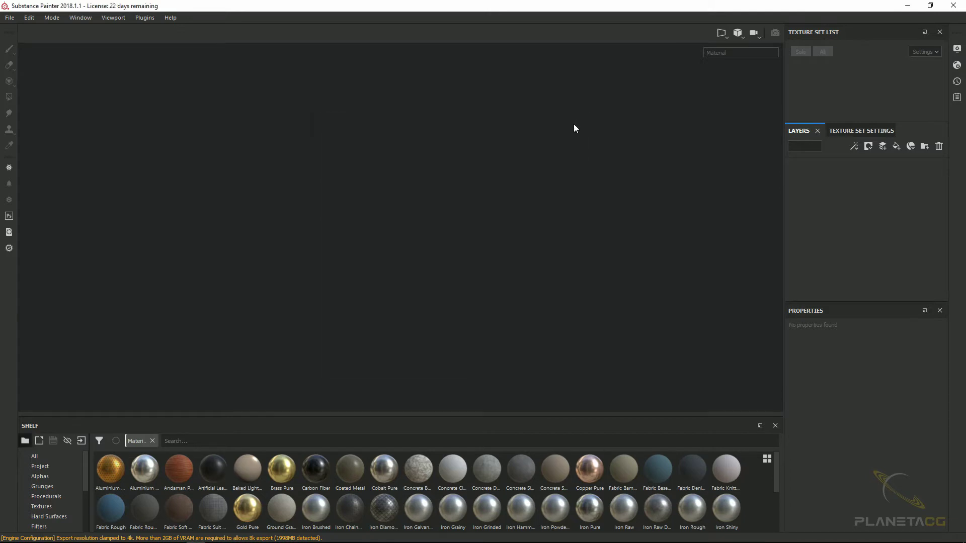
Open the MeetMat.spp sample project from the bundled samples folder.
click(9, 19)
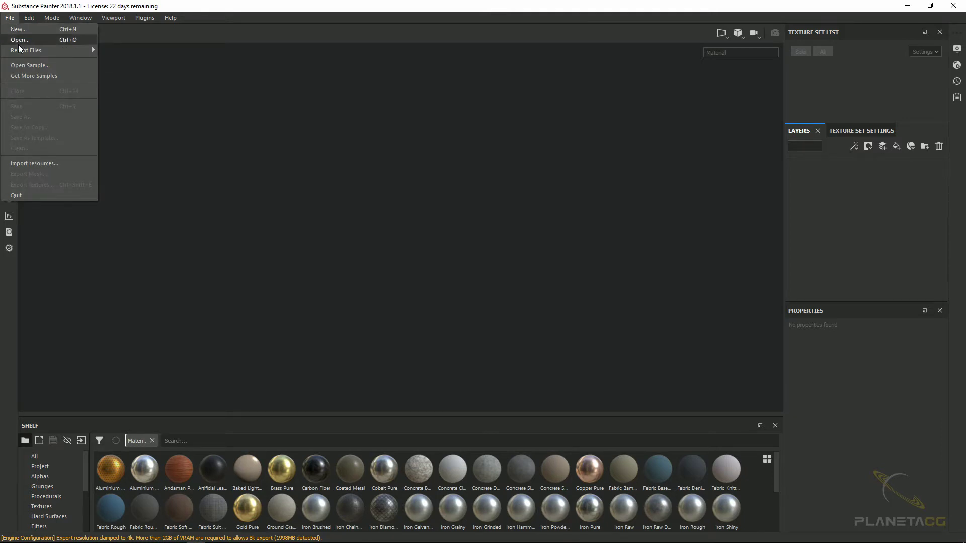
click(36, 67)
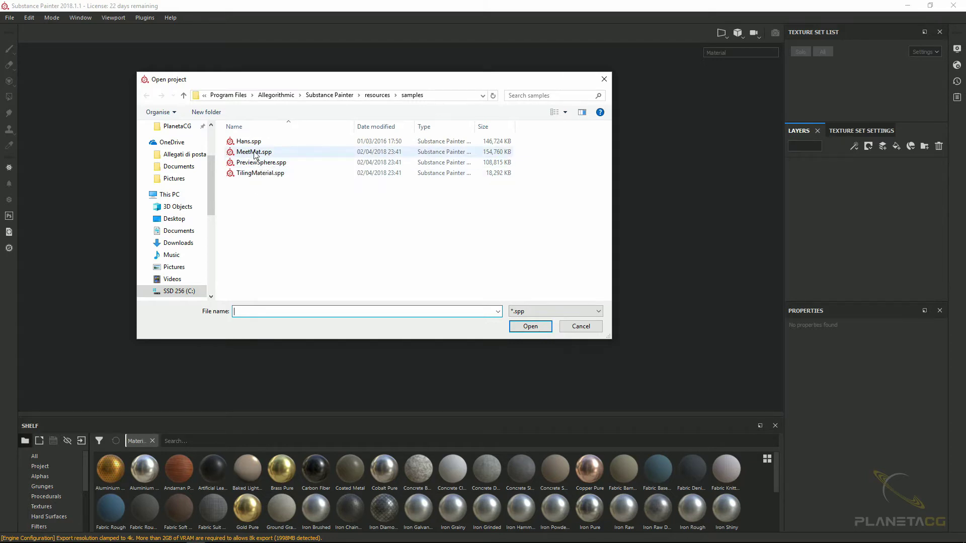
click(252, 156)
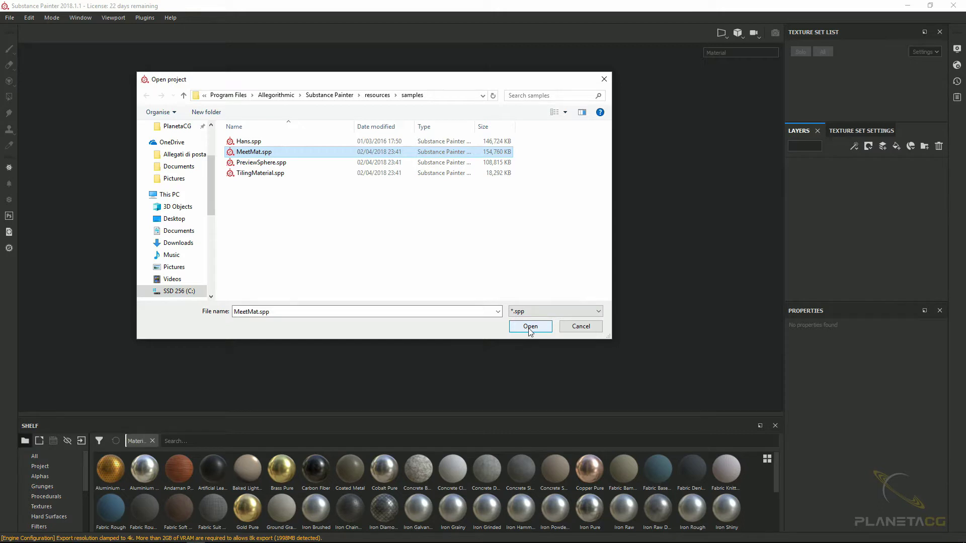
click(530, 329)
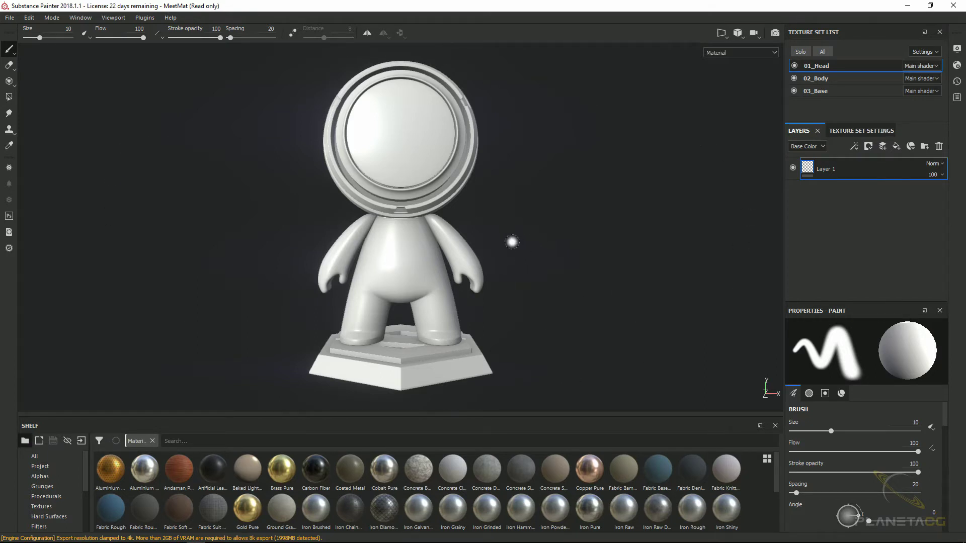
Orbit the MeetMat mannequin to a slight three-quarter view and pan it up a little.
mouse_move(503, 239)
alt+mouse_down()
mouse_move(496, 223)
mouse_move(576, 237)
mouse_move(522, 274)
mouse_move(500, 236)
mouse_move(537, 224)
mouse_move(476, 232)
mouse_move(578, 243)
mouse_move(530, 239)
alt+mouse_up()
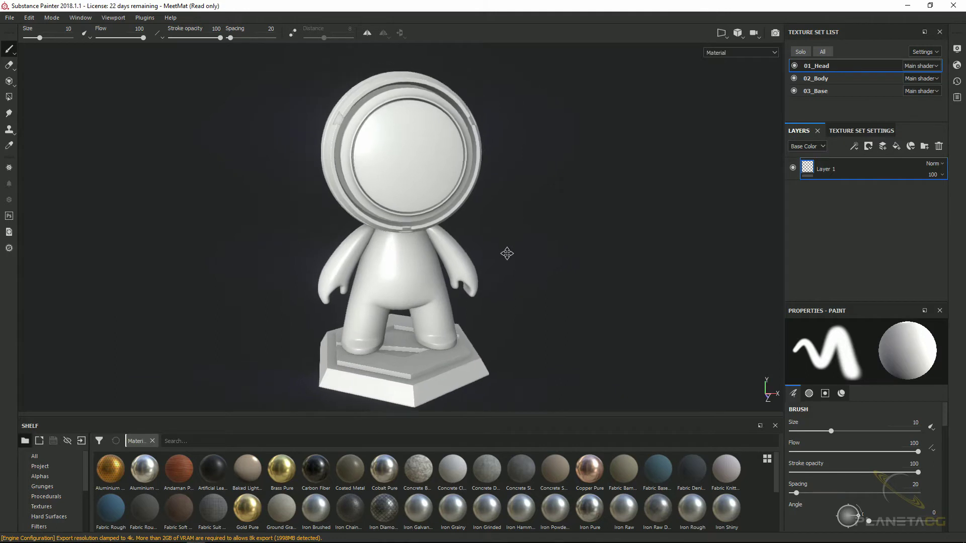
mouse_move(507, 255)
alt+middle_down()
mouse_move(492, 227)
mouse_move(509, 233)
alt+middle_up()
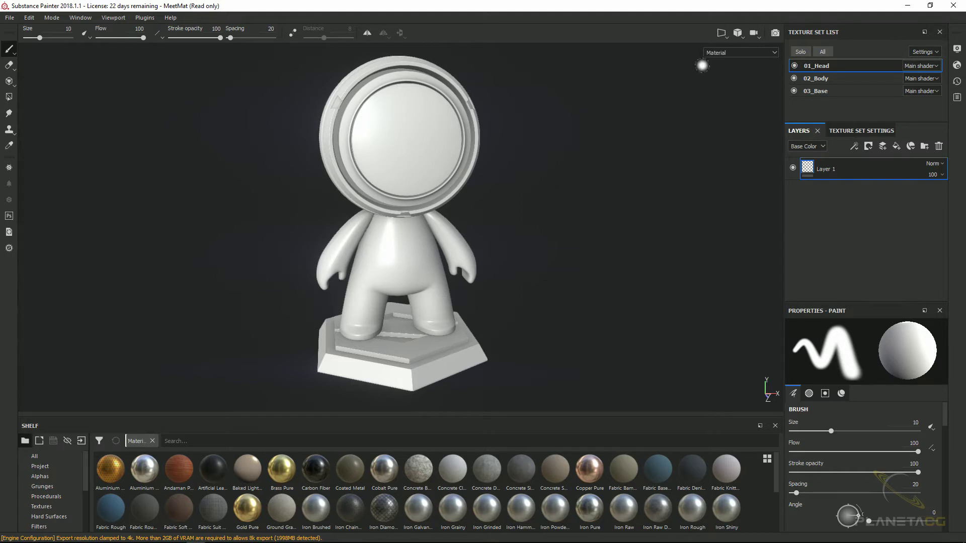
click(775, 52)
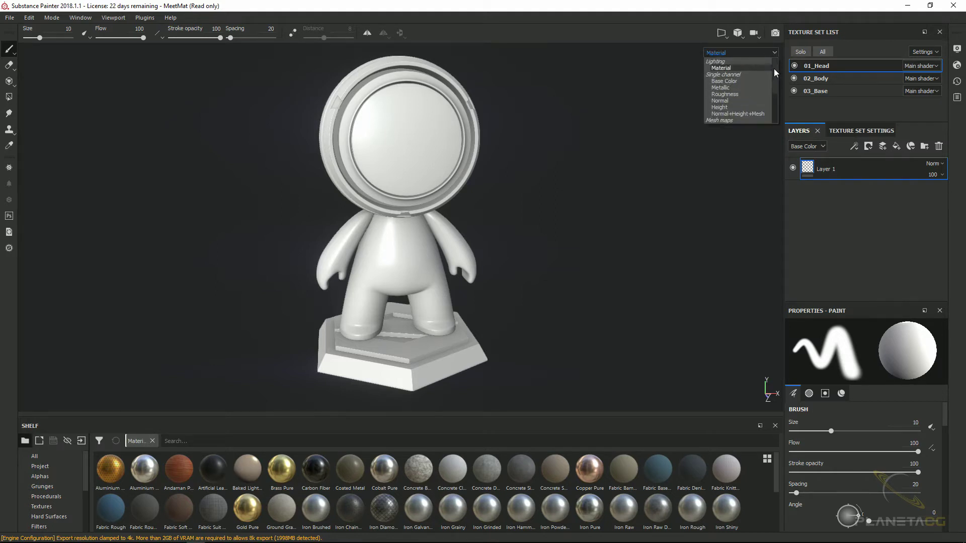
mouse_move(774, 69)
mouse_down()
mouse_move(771, 99)
mouse_move(779, 67)
mouse_up()
scroll(714, 100, down, 2)
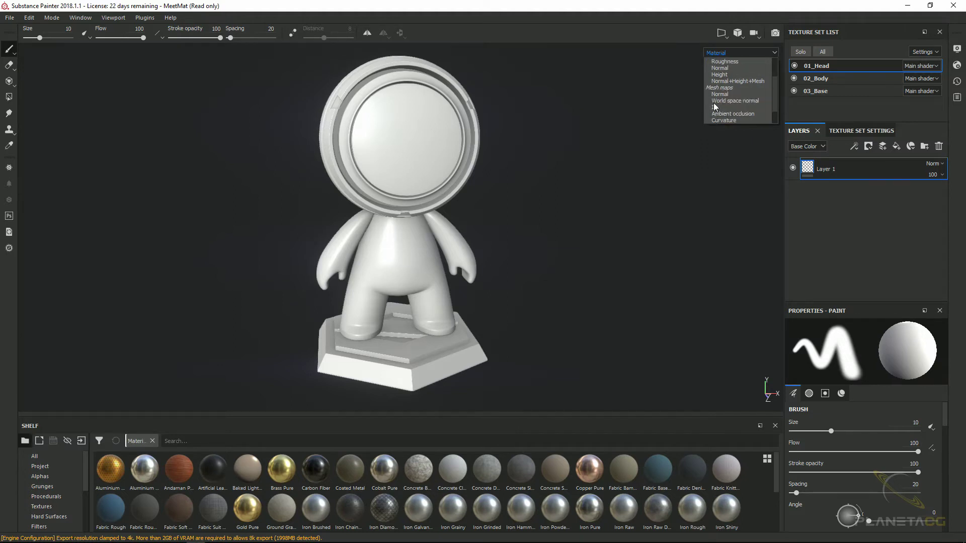
click(727, 68)
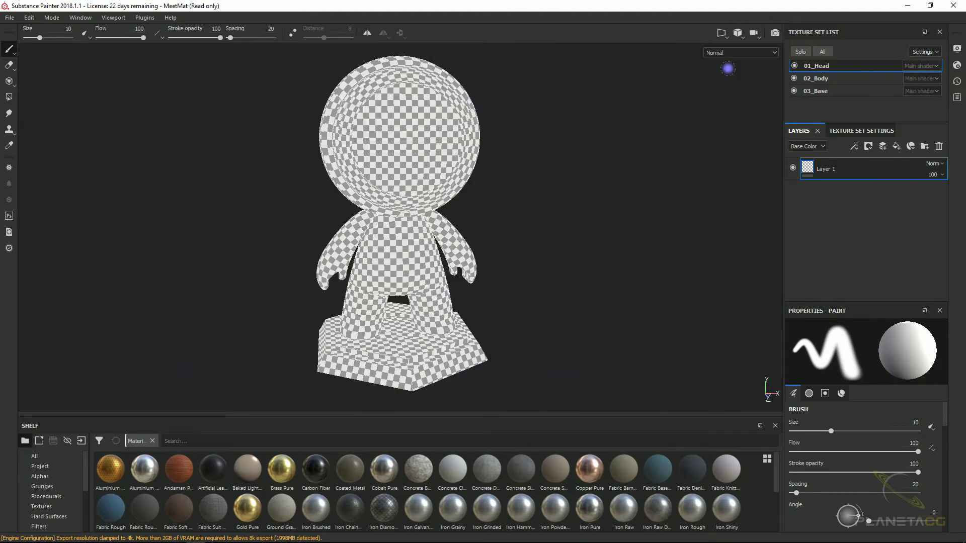
click(762, 53)
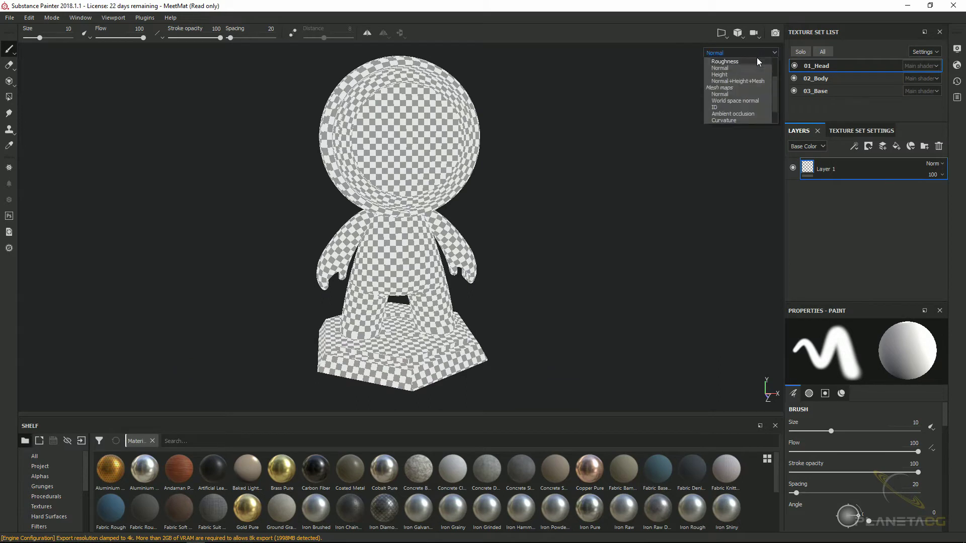
click(728, 93)
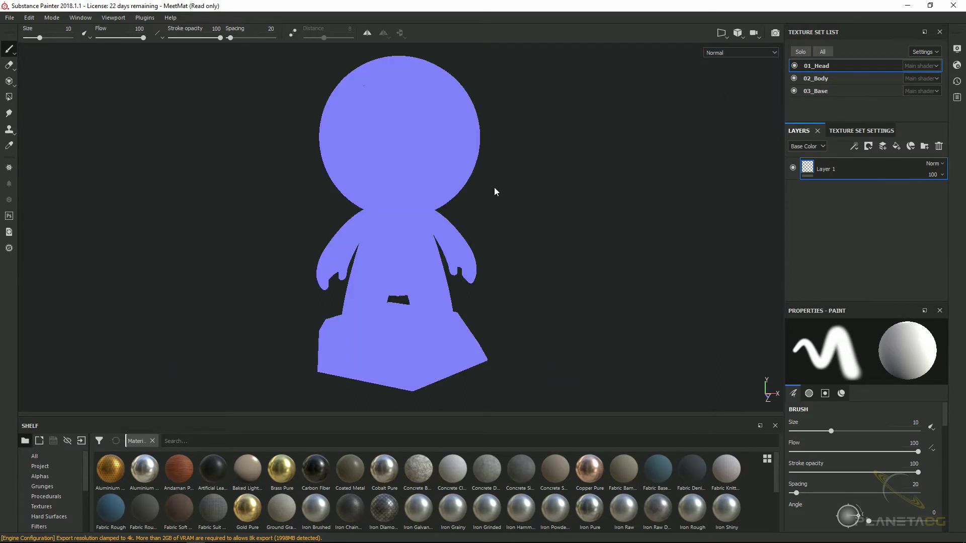
mouse_move(495, 191)
alt+mouse_down()
mouse_move(496, 205)
mouse_move(639, 204)
mouse_move(504, 206)
alt+mouse_up()
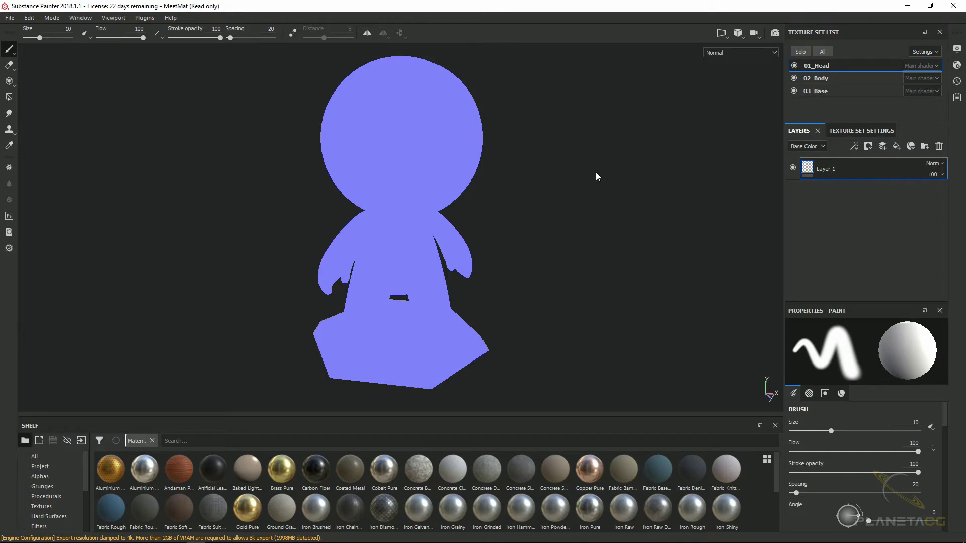
key(m)
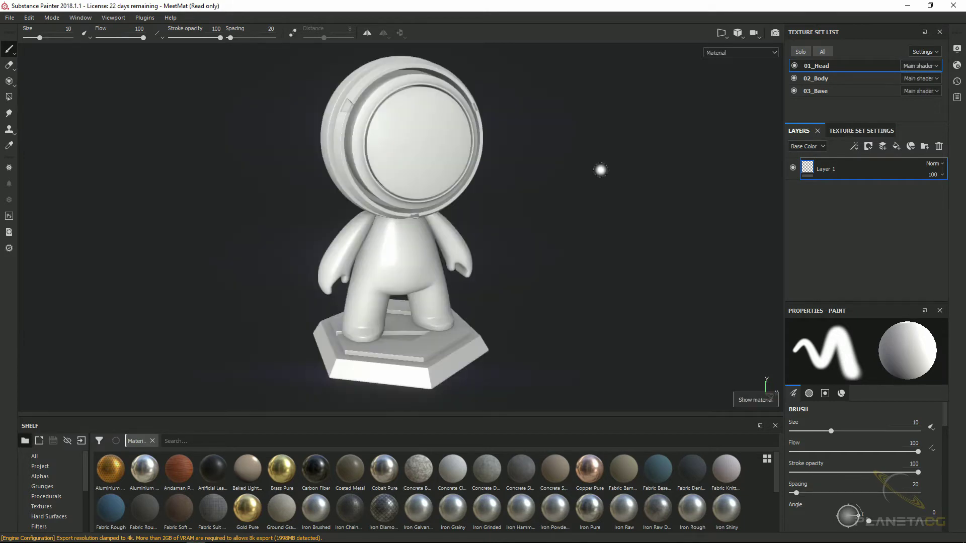
alt+drag(544, 196, 531, 197)
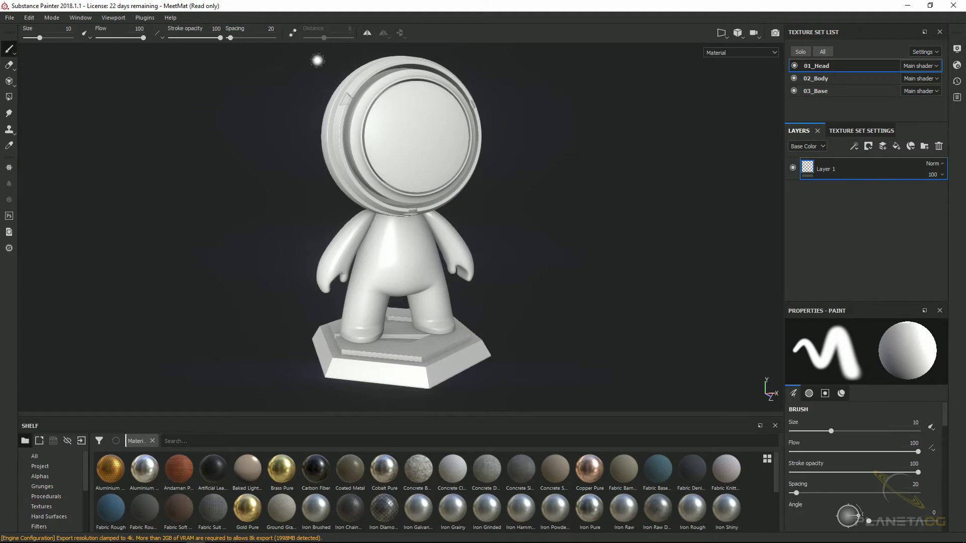
Rotate the environment lighting so a highlight crosses the head, then return to the Paint brush.
click(88, 37)
click(9, 100)
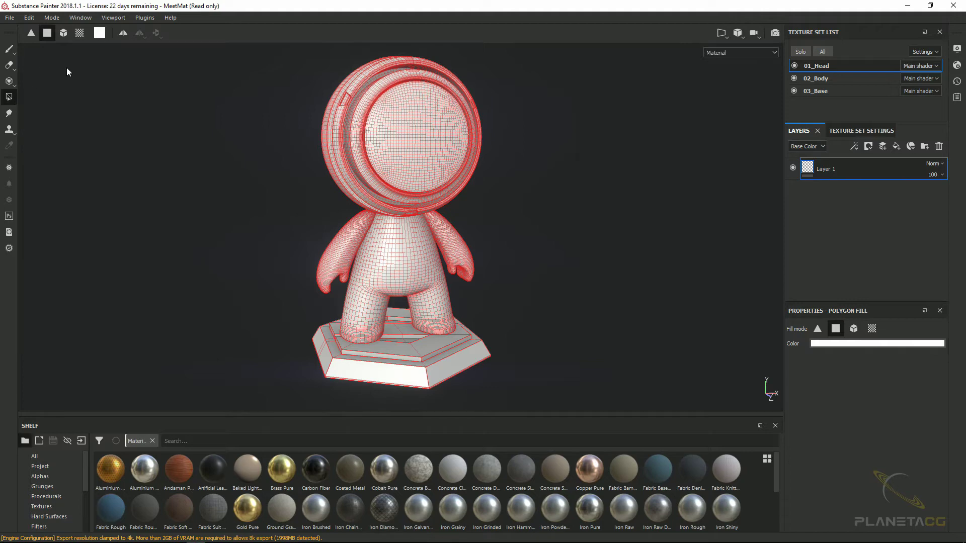
mouse_move(503, 124)
shift+right_down()
mouse_move(295, 156)
mouse_move(347, 194)
shift+right_up()
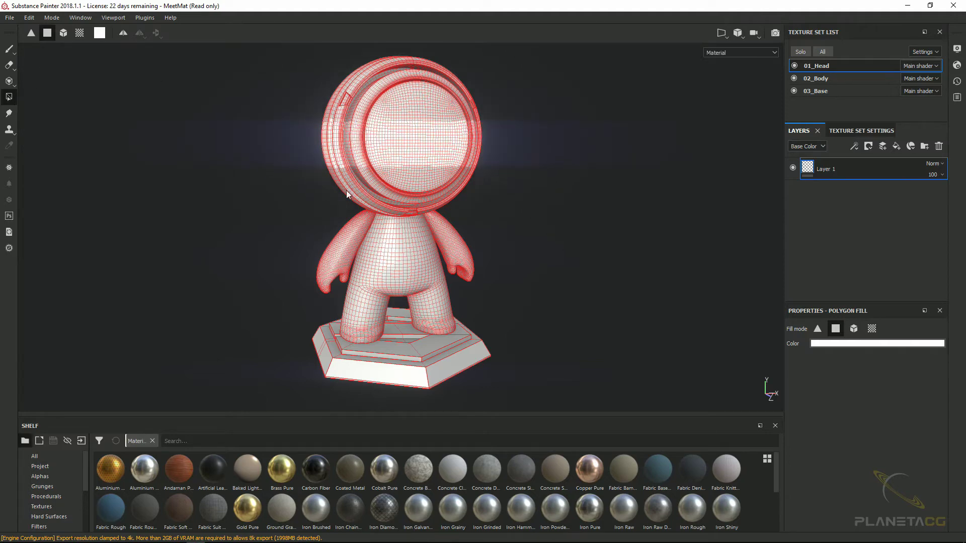
mouse_move(470, 207)
alt+mouse_down()
mouse_move(614, 207)
mouse_move(274, 202)
alt+mouse_up()
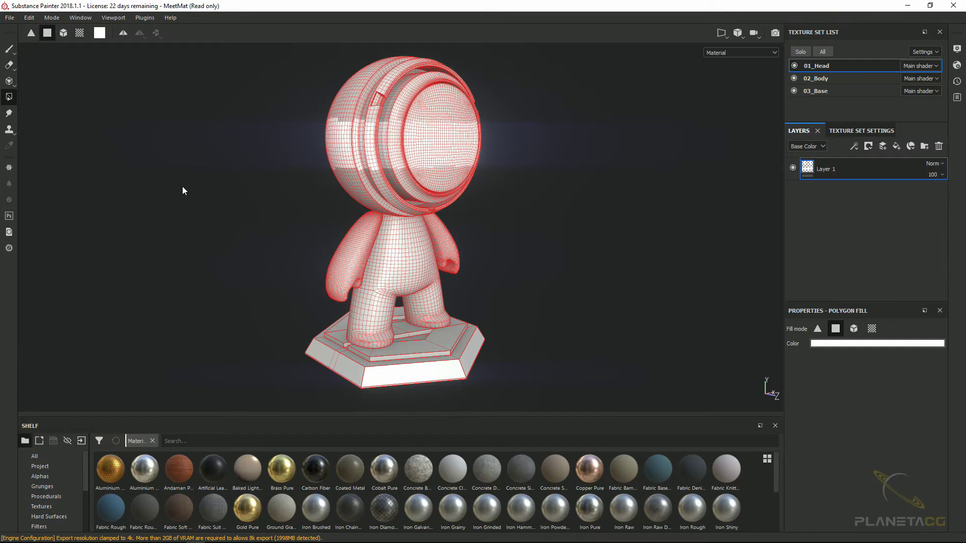
click(8, 49)
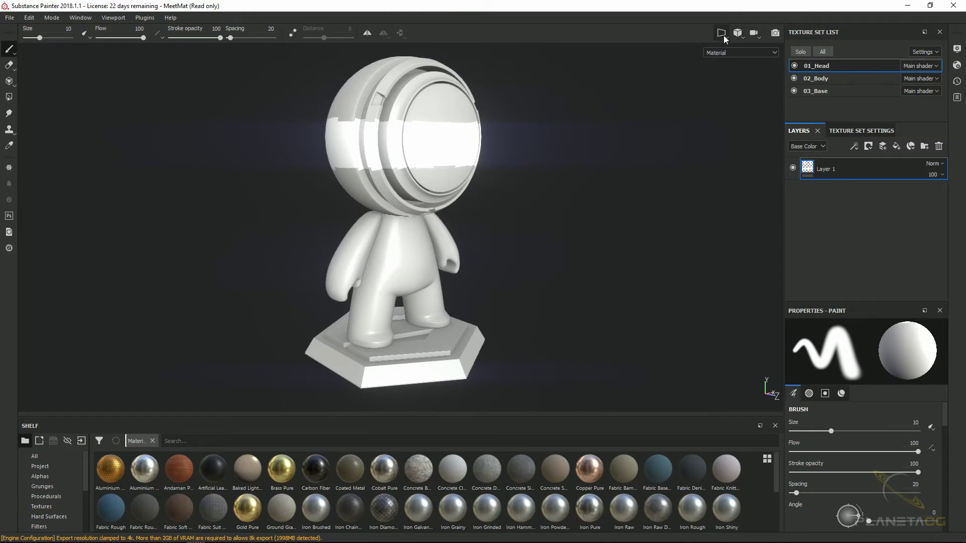
Inspect the viewport's camera rotation, projection and 3D/2D display options.
click(757, 35)
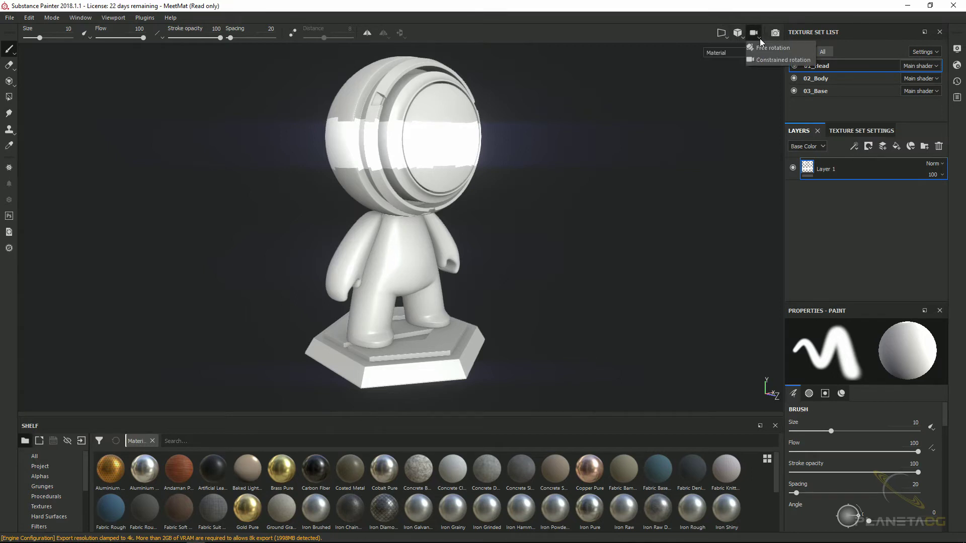
click(741, 38)
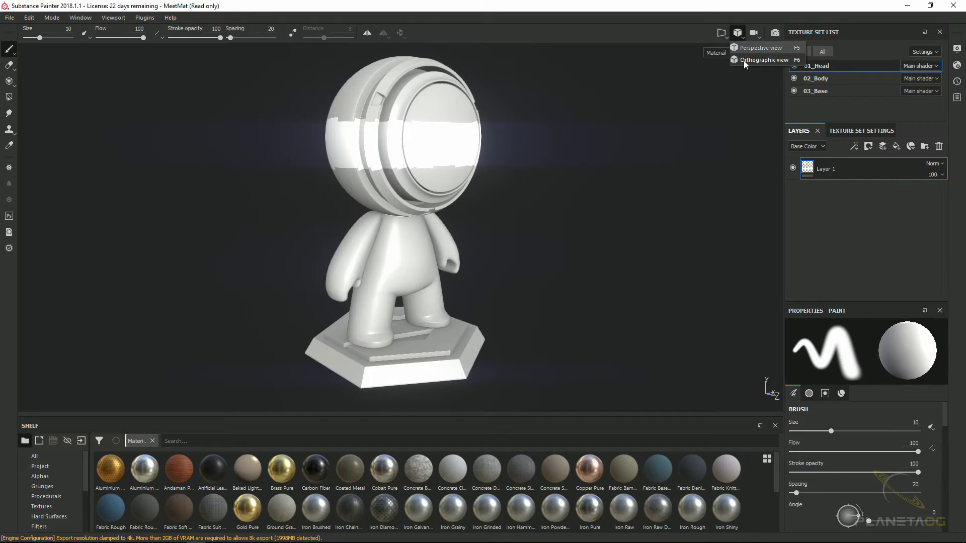
click(725, 36)
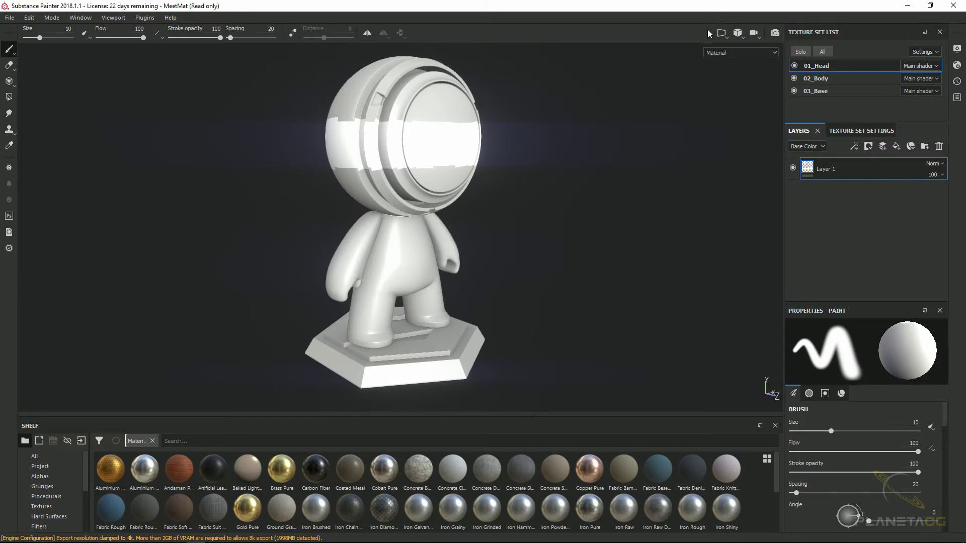
alt+drag(518, 179, 497, 190)
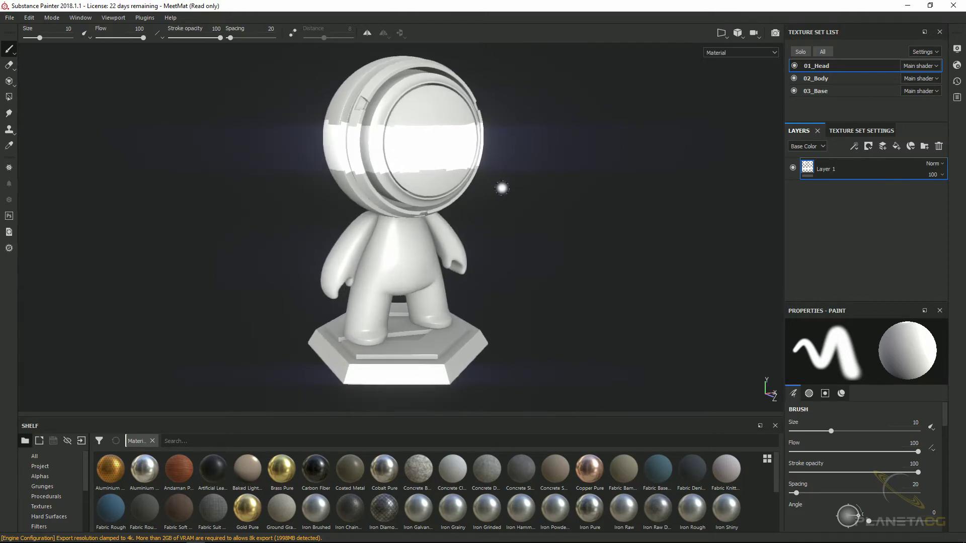
Cycle through split, 2D-only and 3D-only views, ending on the 3D-only viewport.
key(F1)
key(F3)
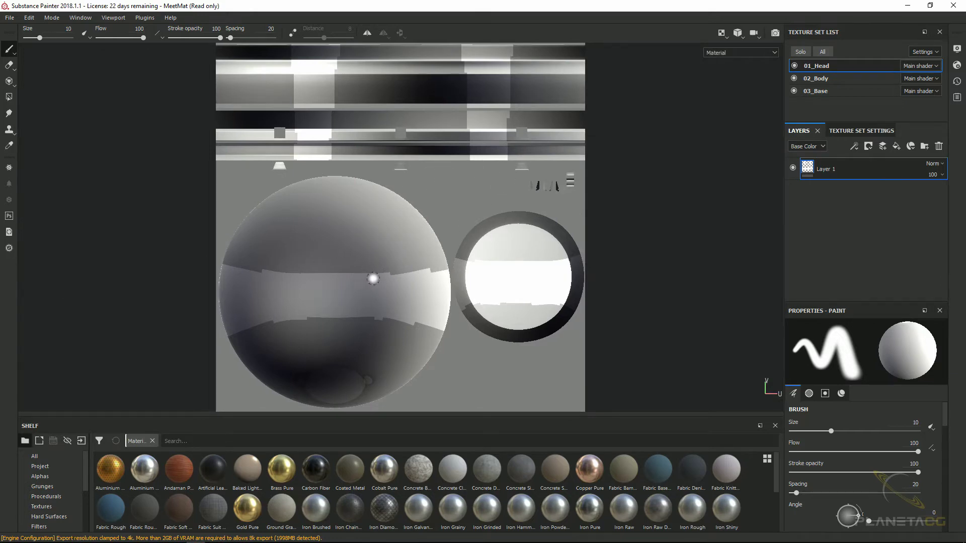
key(F2)
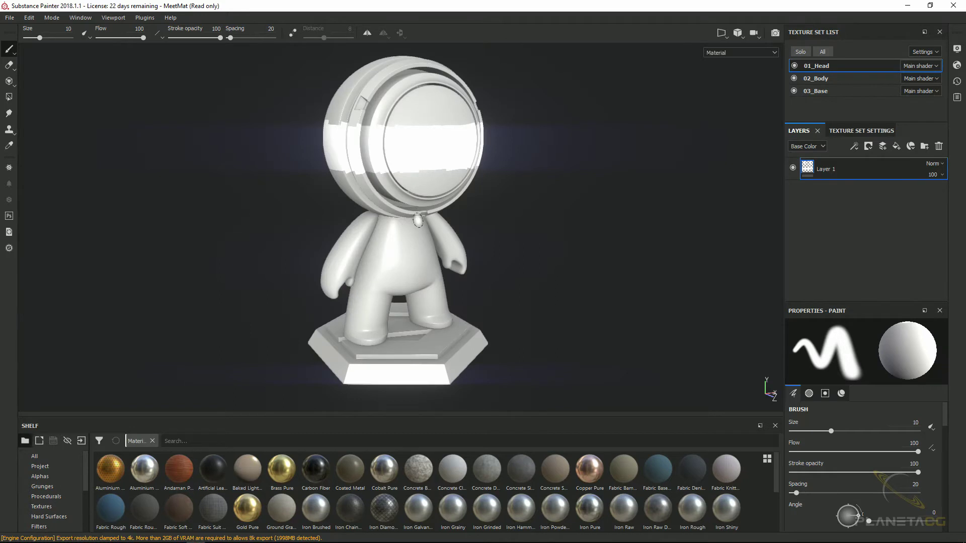
key(F1)
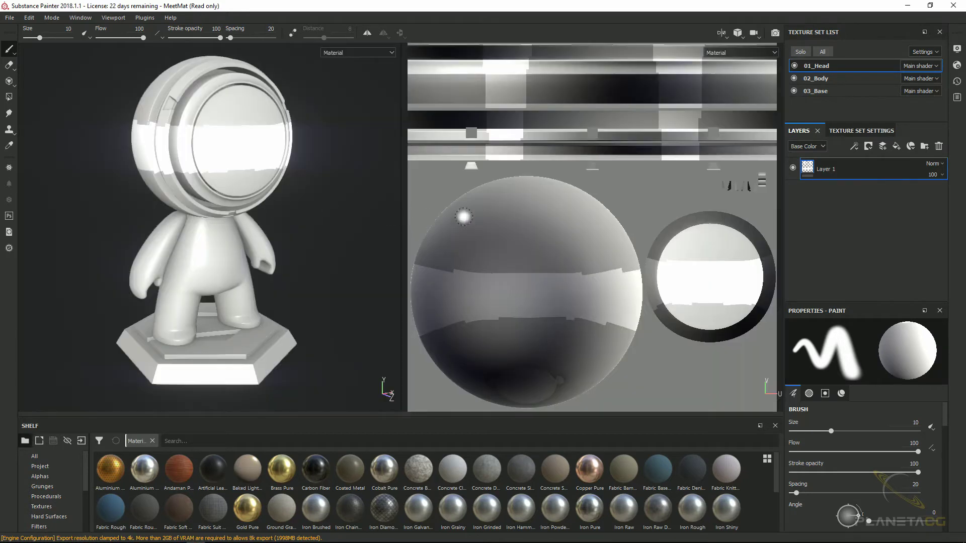
key(F2)
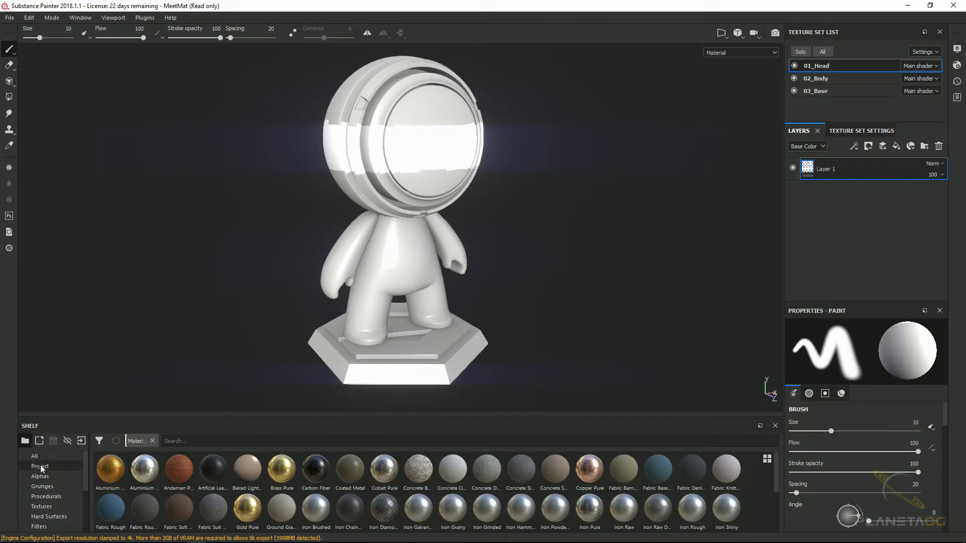
drag(86, 476, 84, 514)
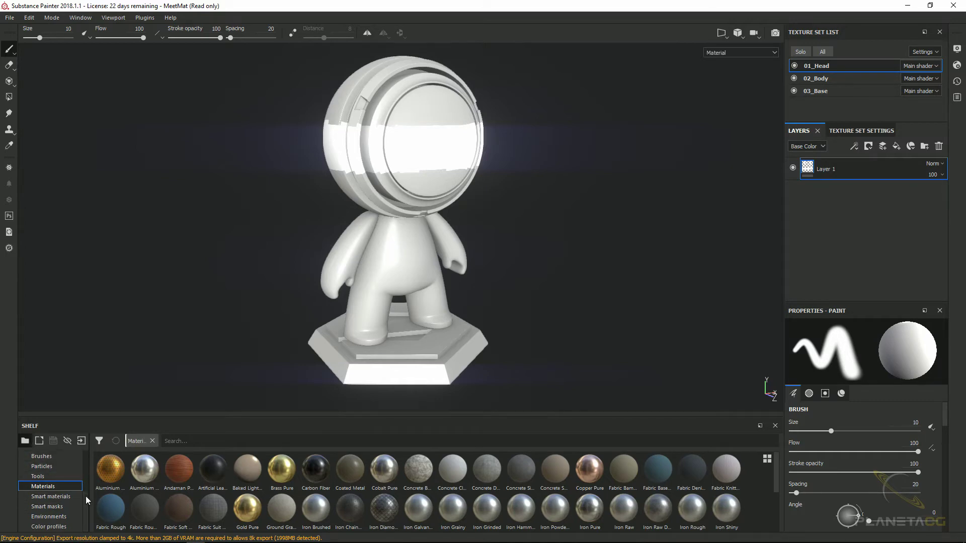
scroll(85, 488, up, 3)
scroll(86, 478, up, 2)
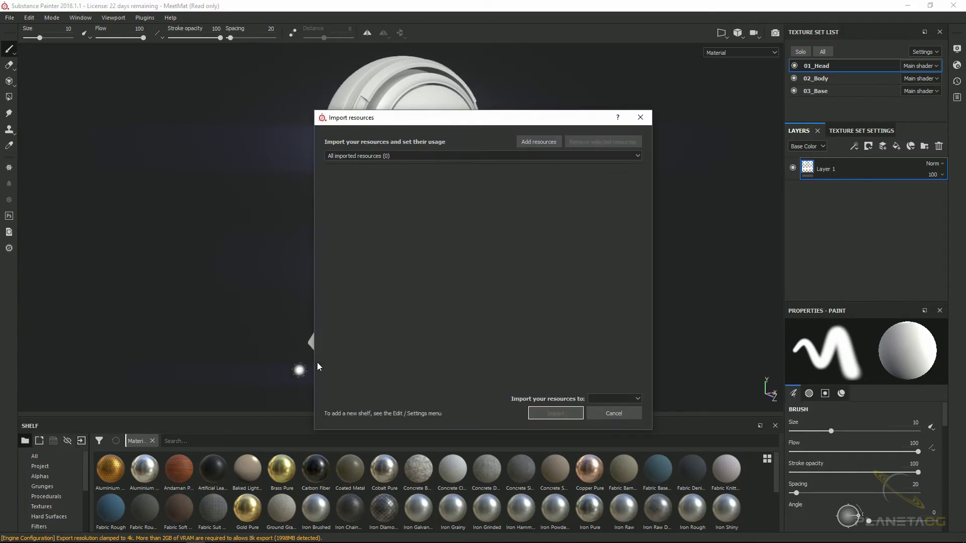
click(607, 413)
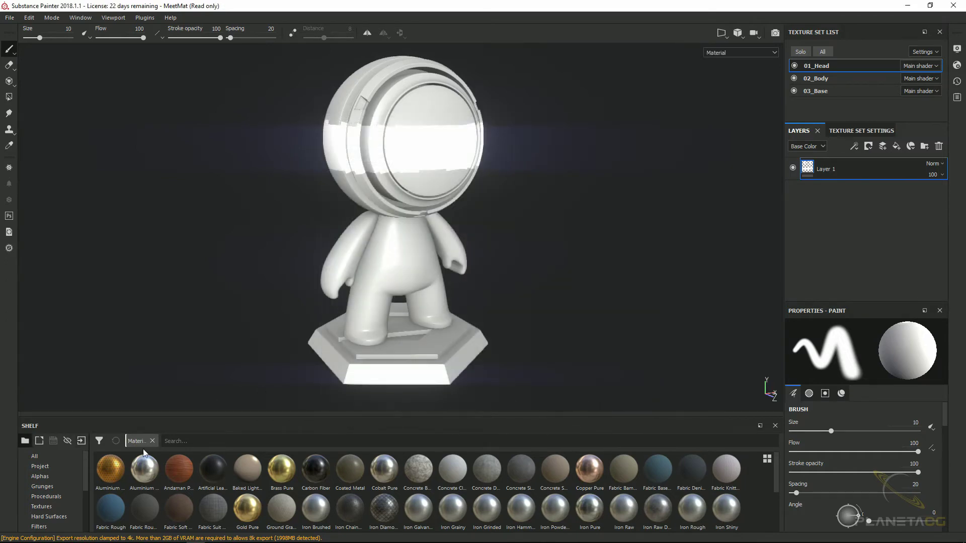
click(40, 441)
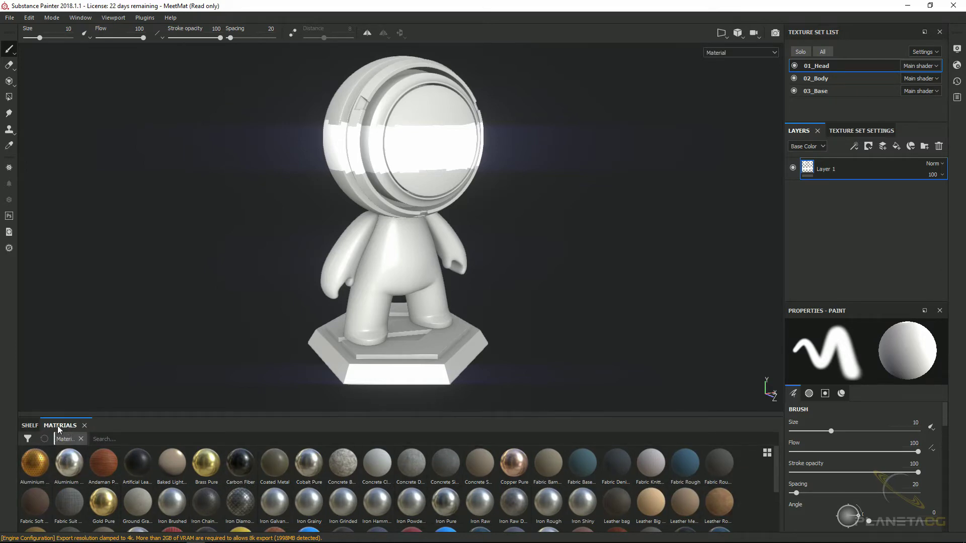
click(84, 425)
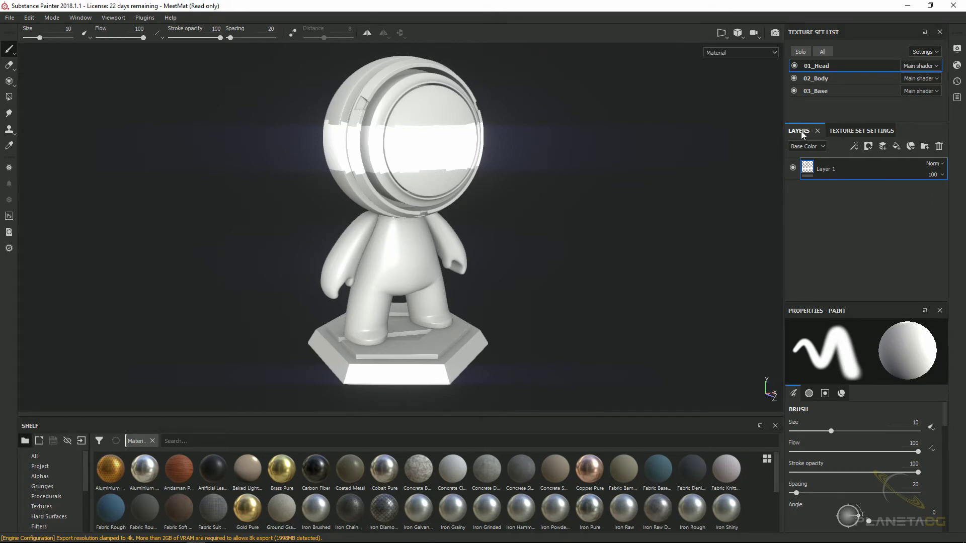
Show the Head texture set settings and scroll through its 2048 size, channels and mesh maps.
click(849, 131)
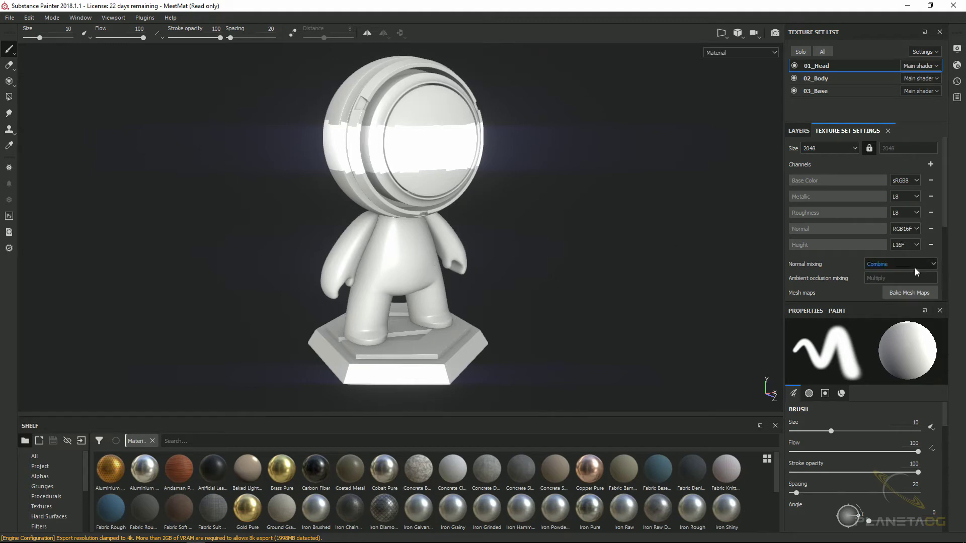
drag(944, 201, 942, 254)
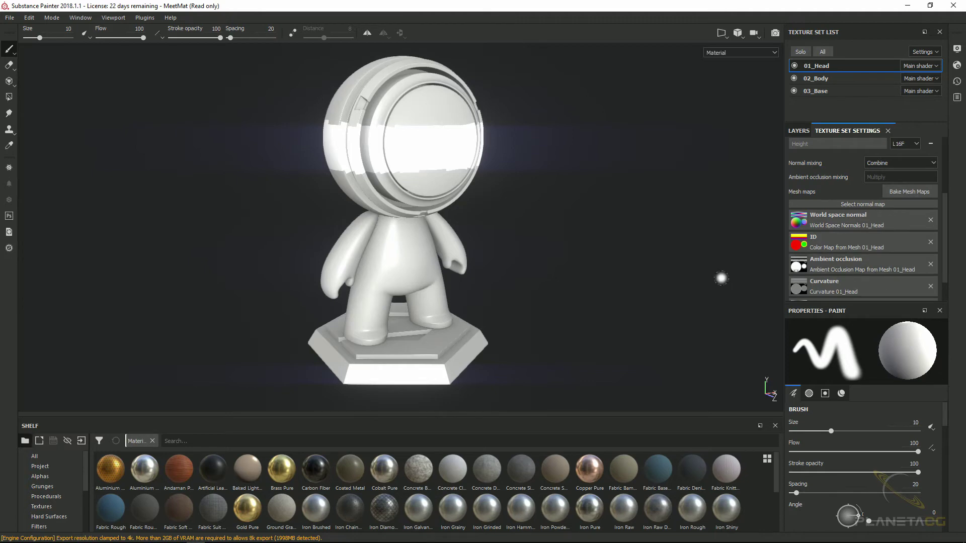
drag(945, 221, 948, 174)
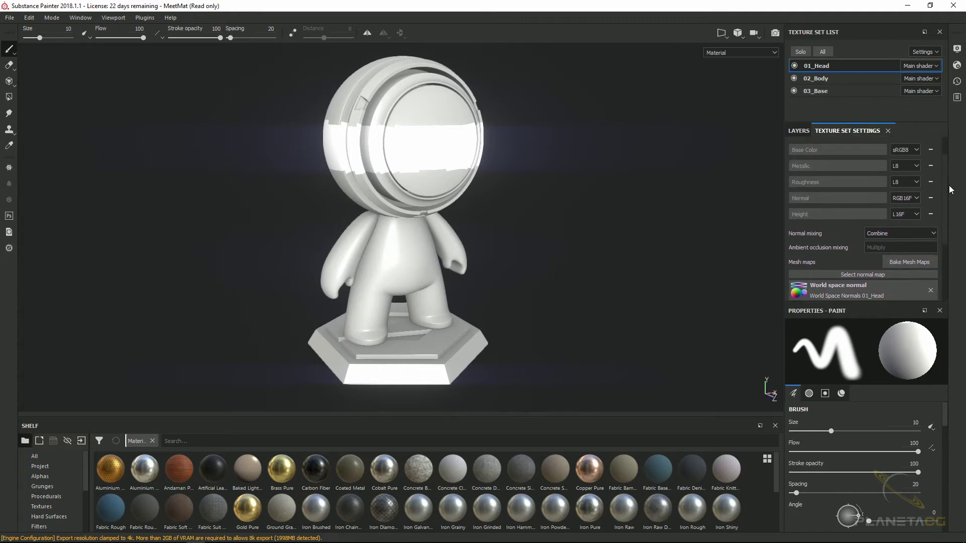
scroll(946, 173, up, 1)
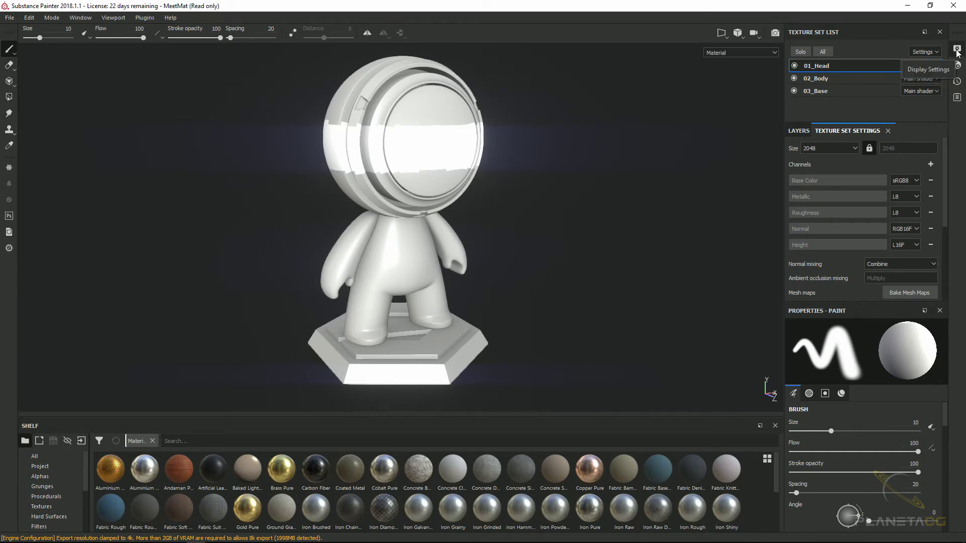
click(957, 50)
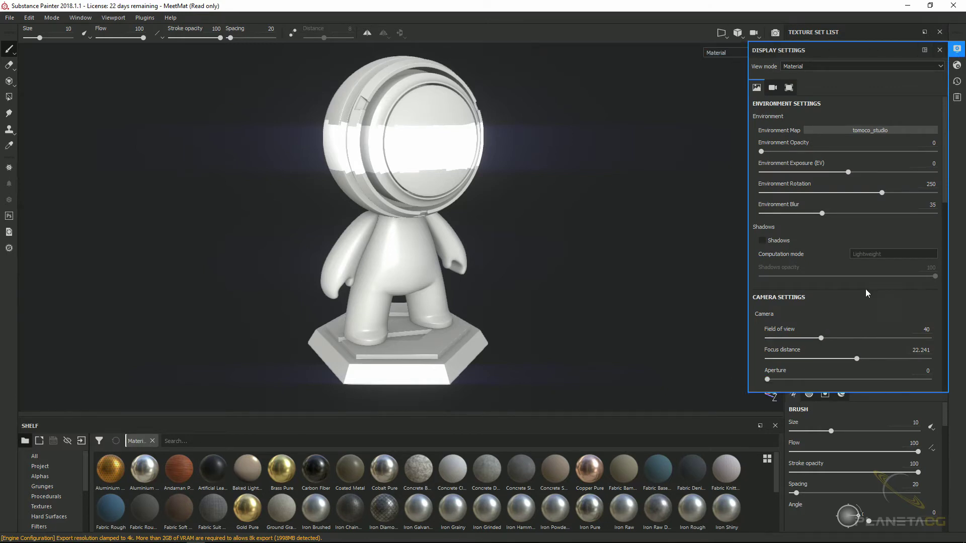
click(940, 51)
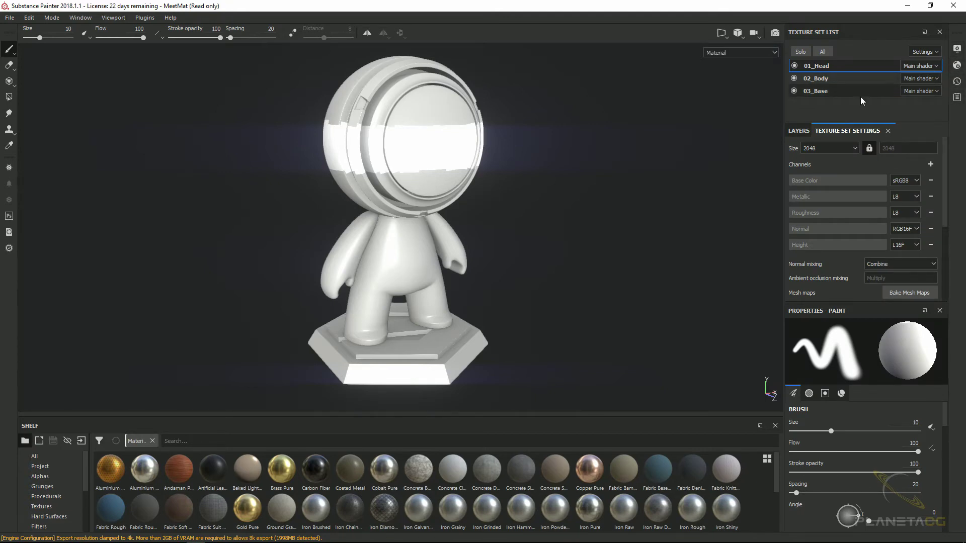
Select the texture set Size field, then switch to the 02_Body texture set.
click(846, 148)
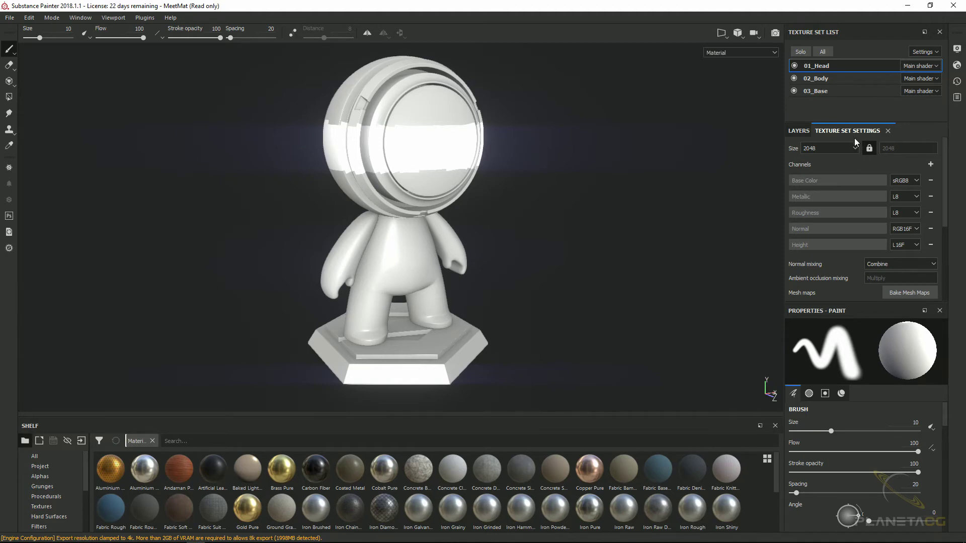
click(821, 81)
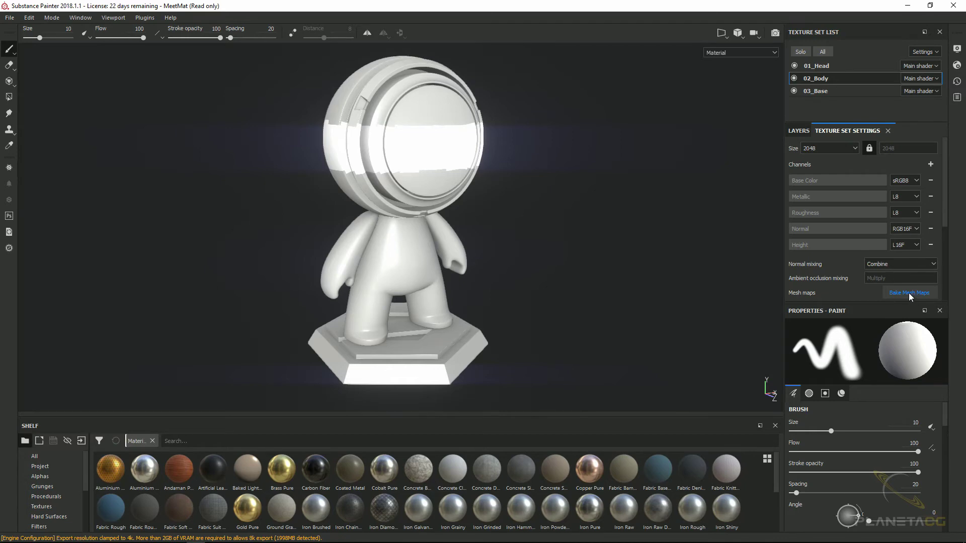
click(914, 293)
drag(467, 118, 417, 118)
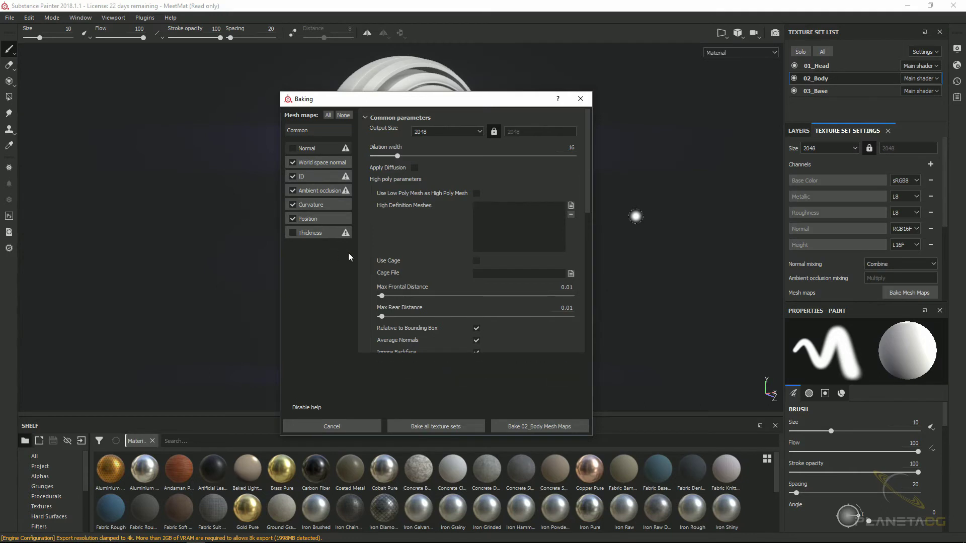
click(581, 99)
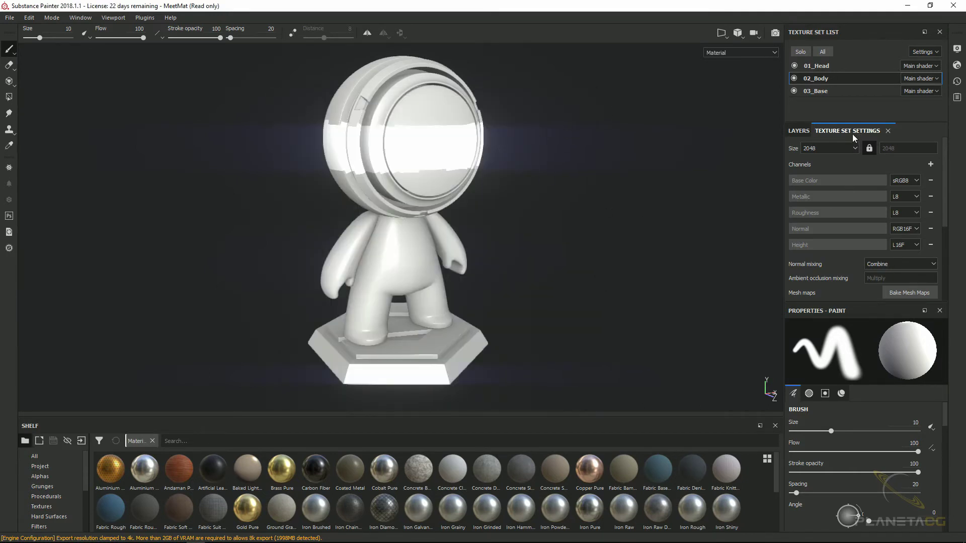
Set the 02_Body texture set size to 1024 in the floating settings panel, then return to Layers.
click(888, 132)
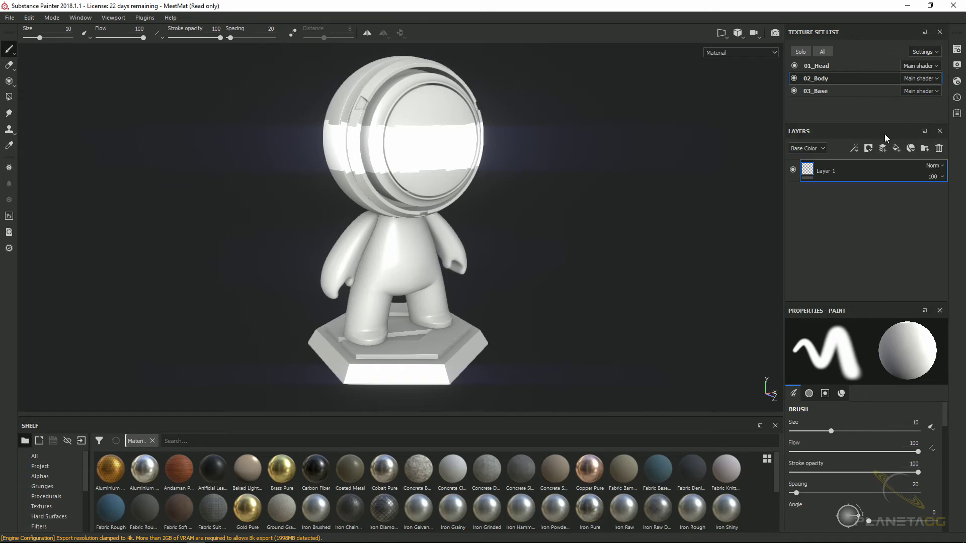
click(957, 49)
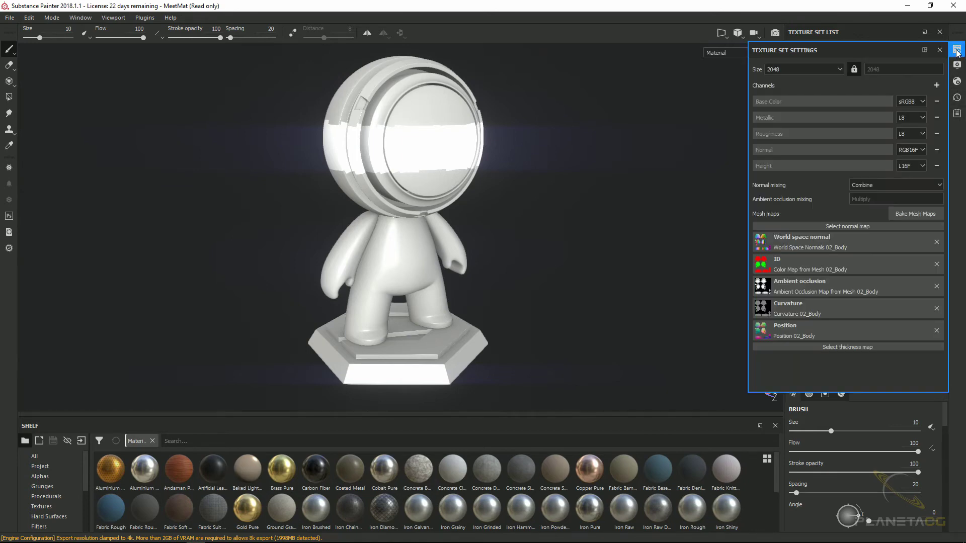
click(840, 69)
click(811, 98)
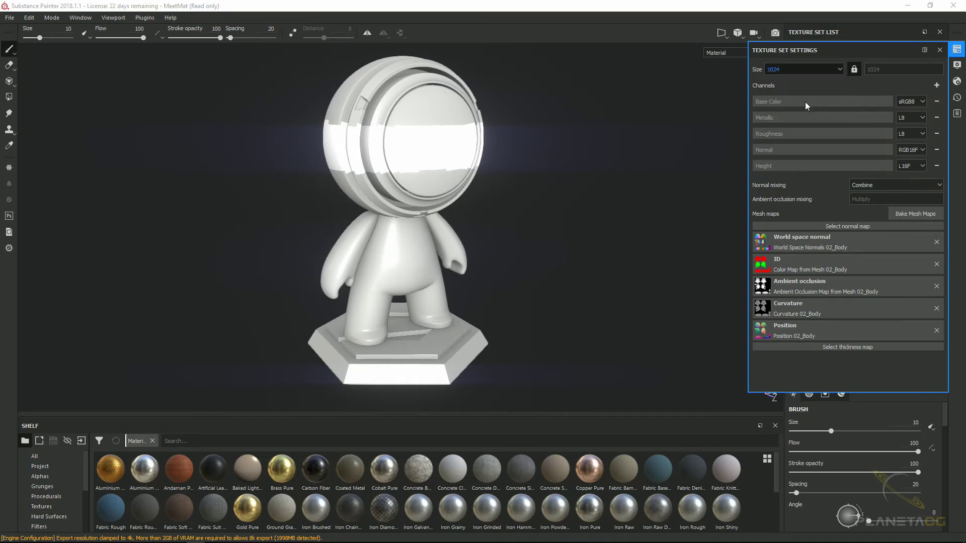
click(957, 49)
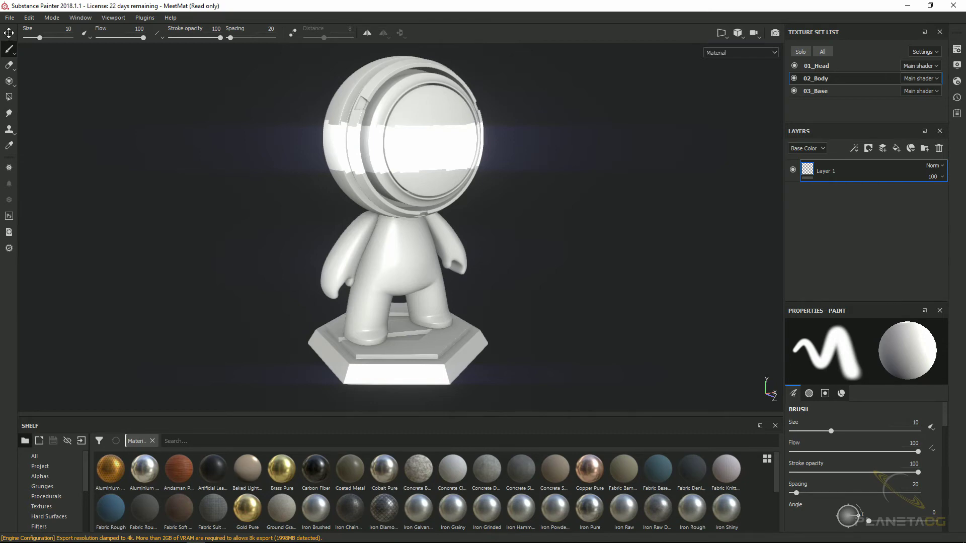
Drag the painting tools toolbar across the viewport and dock it vertically on the right edge.
drag(9, 33, 749, 125)
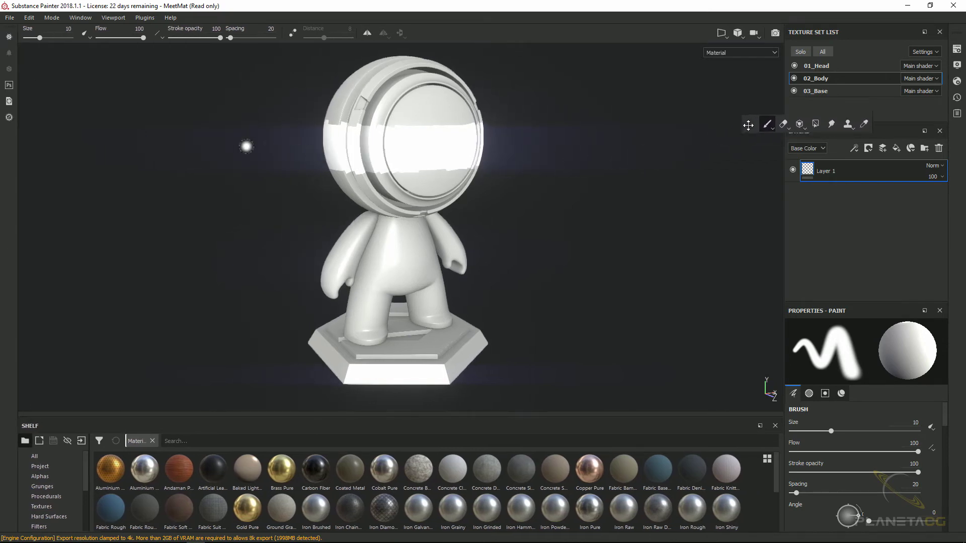
mouse_move(748, 125)
mouse_down()
mouse_move(793, 120)
mouse_move(743, 247)
mouse_move(783, 316)
mouse_up()
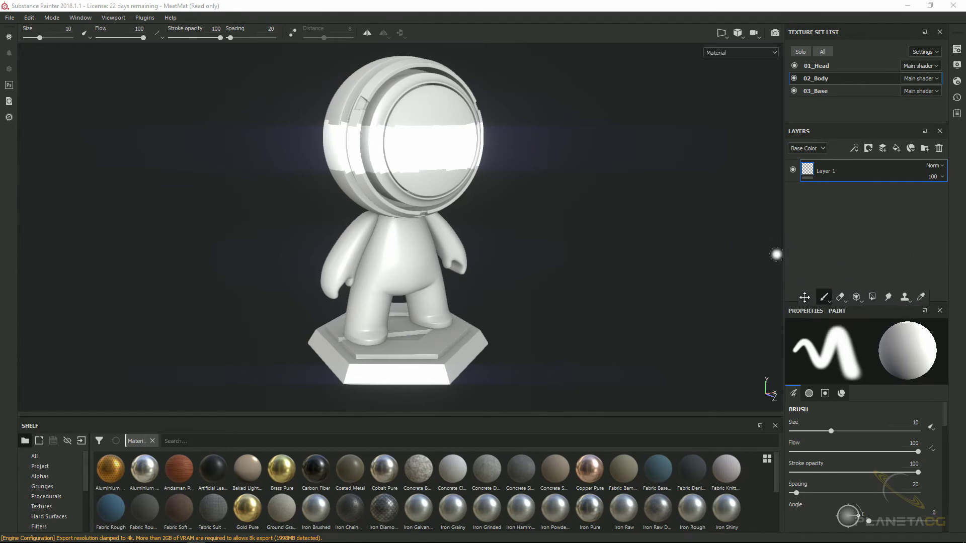
mouse_move(782, 316)
mouse_down()
mouse_move(953, 84)
mouse_move(938, 33)
mouse_move(954, 32)
mouse_move(948, 72)
mouse_move(939, 56)
mouse_up()
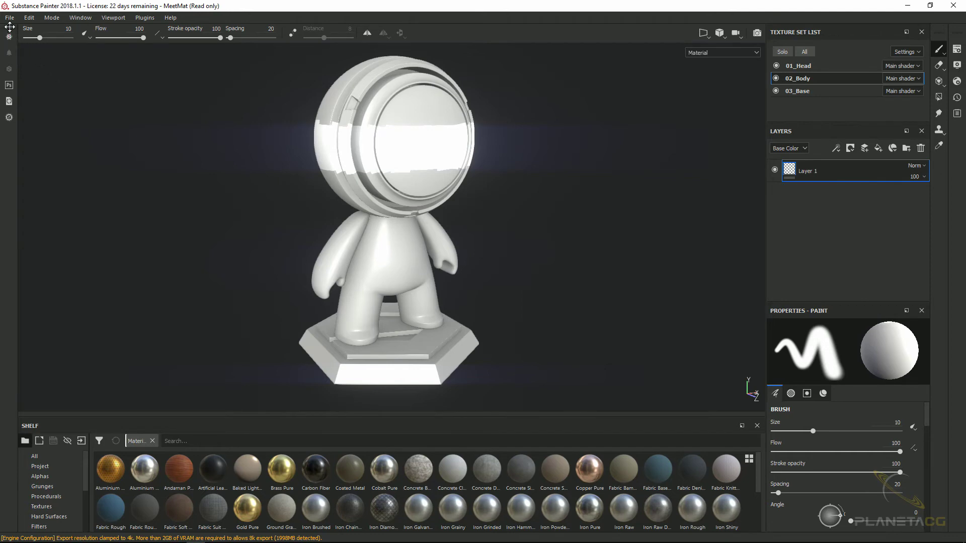
Dock the tool strip beside Layers, move the Shelf into a tall left column, and orbit slightly.
drag(13, 28, 930, 176)
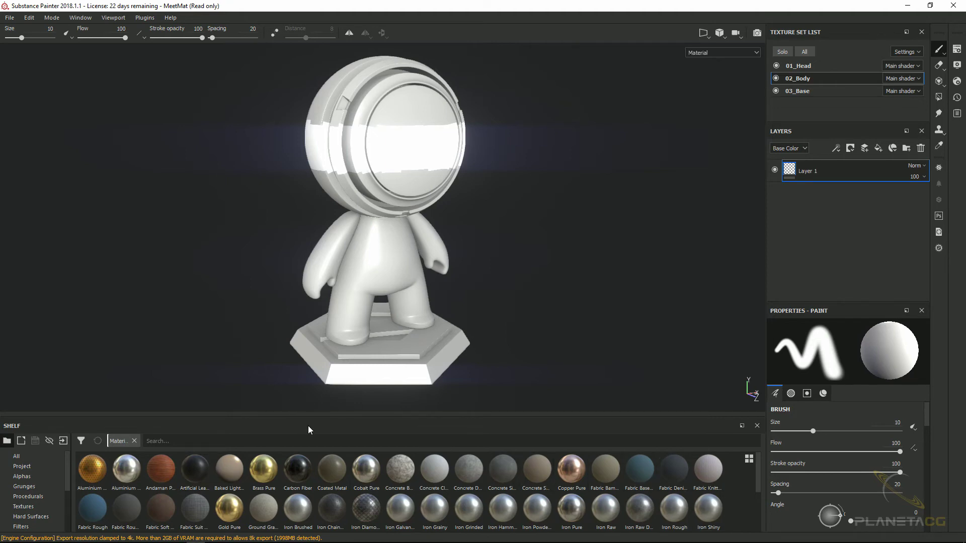
drag(308, 430, 2, 216)
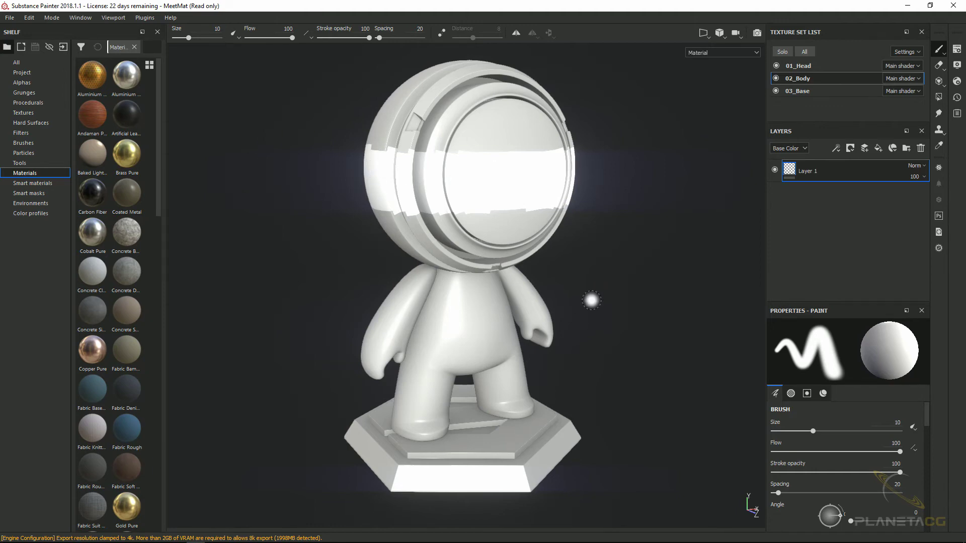
mouse_move(582, 322)
alt+mouse_down()
mouse_move(567, 253)
mouse_move(546, 300)
mouse_move(604, 293)
mouse_move(503, 289)
alt+mouse_up()
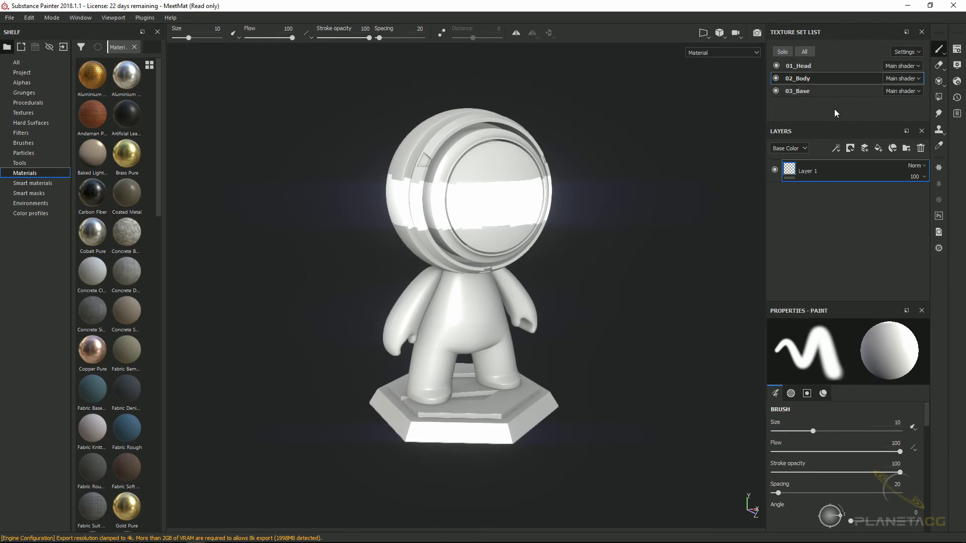
Browse the brush's Material and Stencil tabs, then drag the splitter up to enlarge Paint properties.
drag(837, 122, 839, 101)
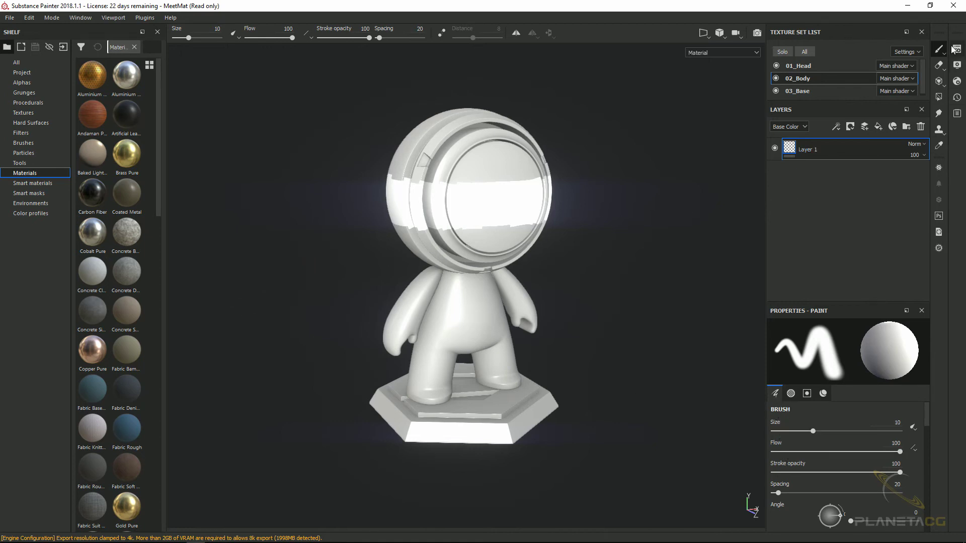
click(791, 394)
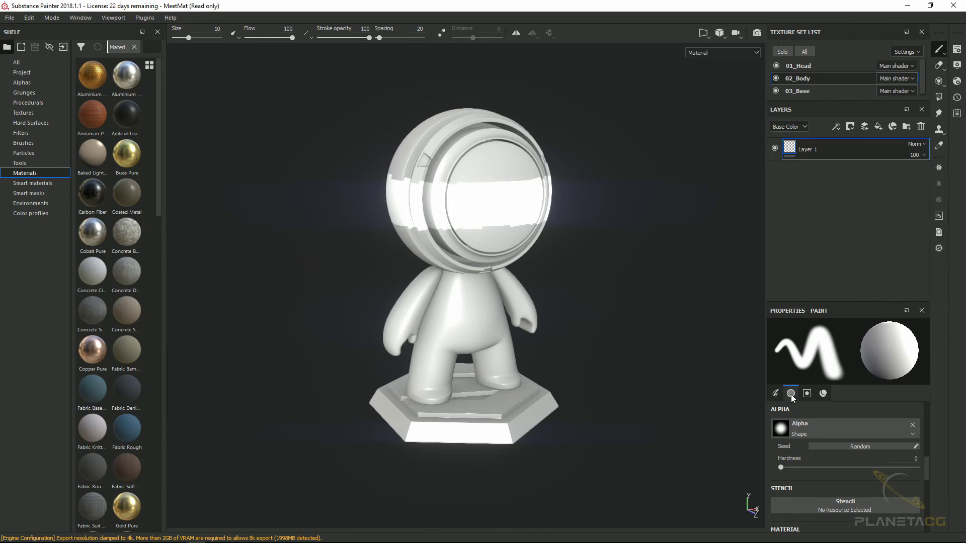
click(808, 395)
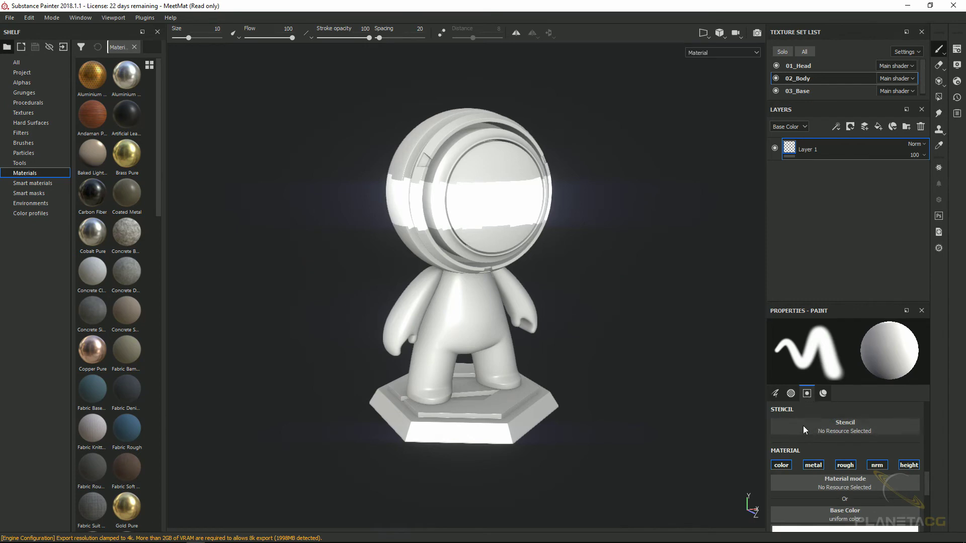
click(824, 395)
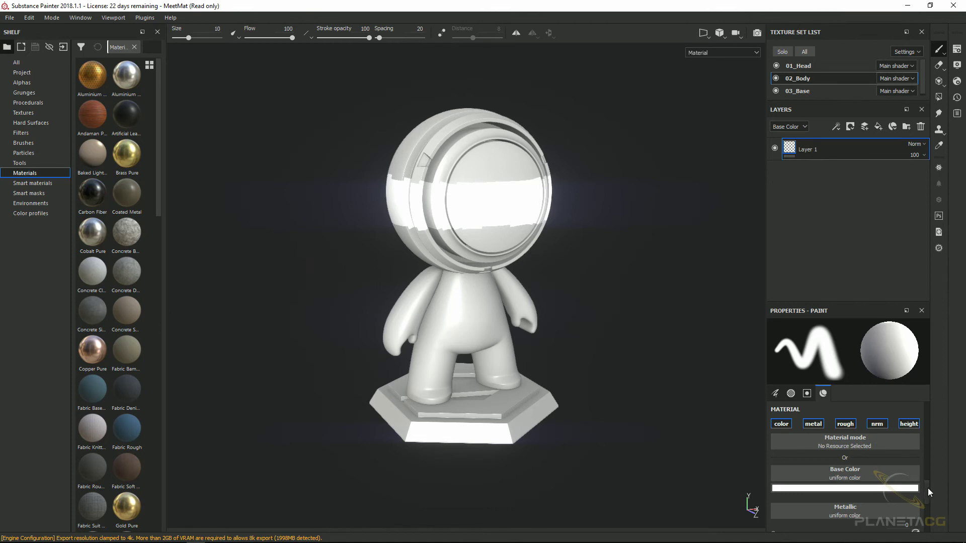
scroll(927, 490, down, 2)
drag(927, 493, 932, 415)
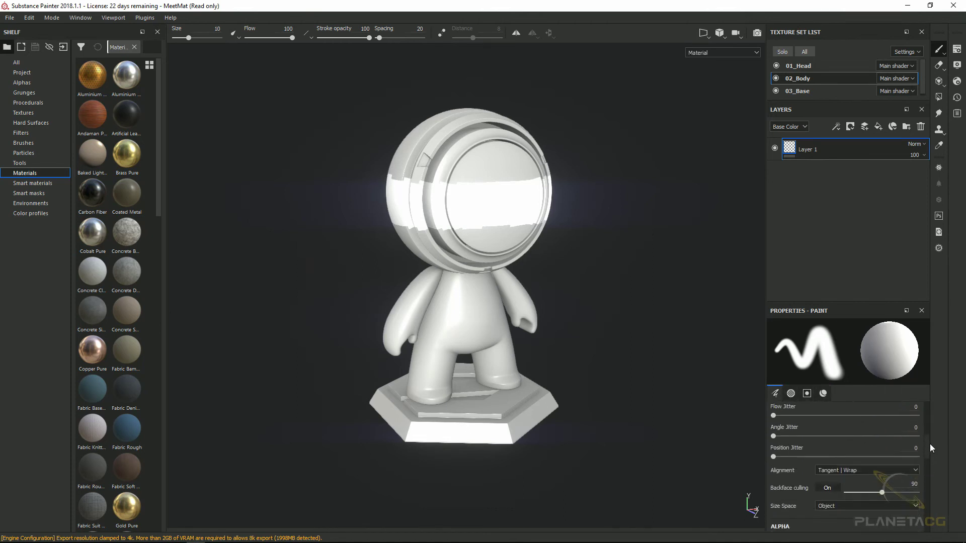
drag(837, 300, 833, 169)
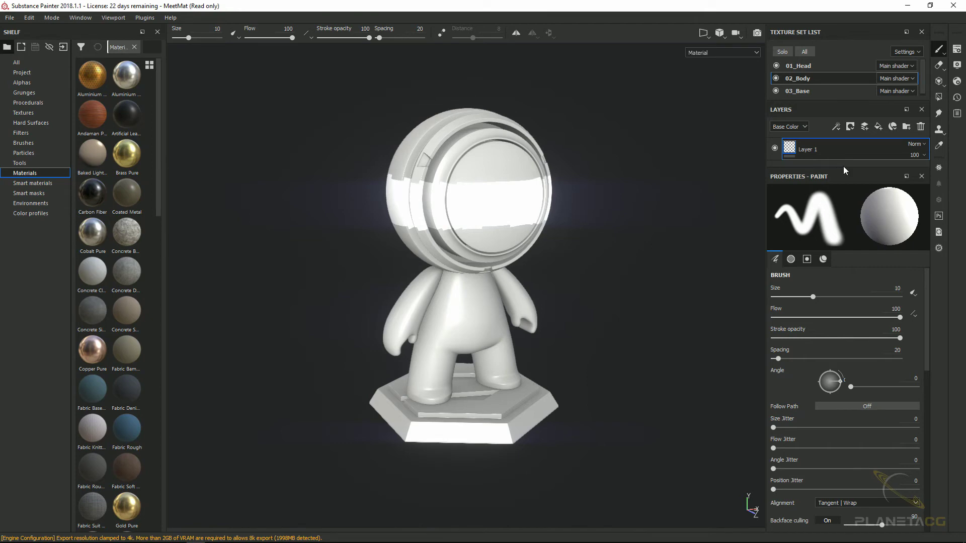
Enlarge the layers area, show the paint brush's Material settings, and open the Window layout menu.
drag(844, 170, 864, 313)
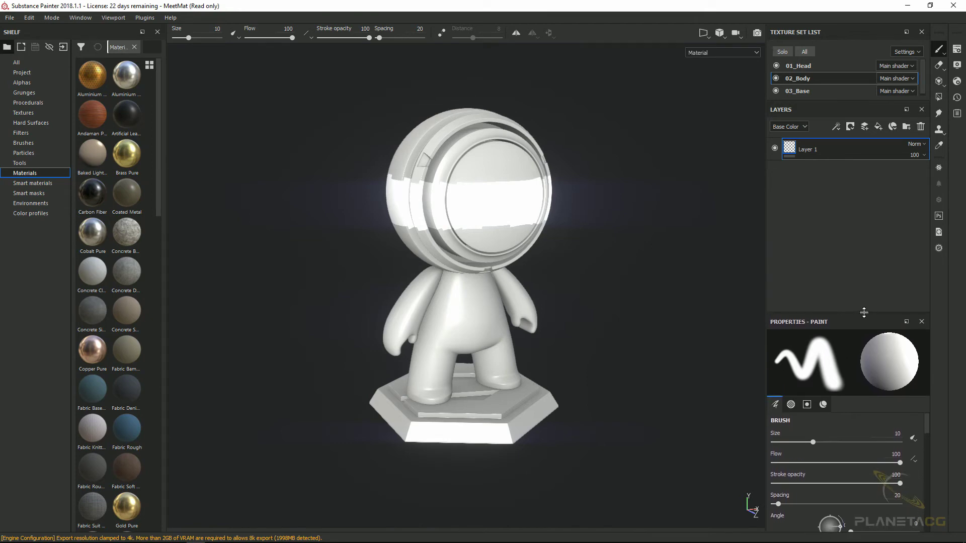
drag(864, 313, 864, 314)
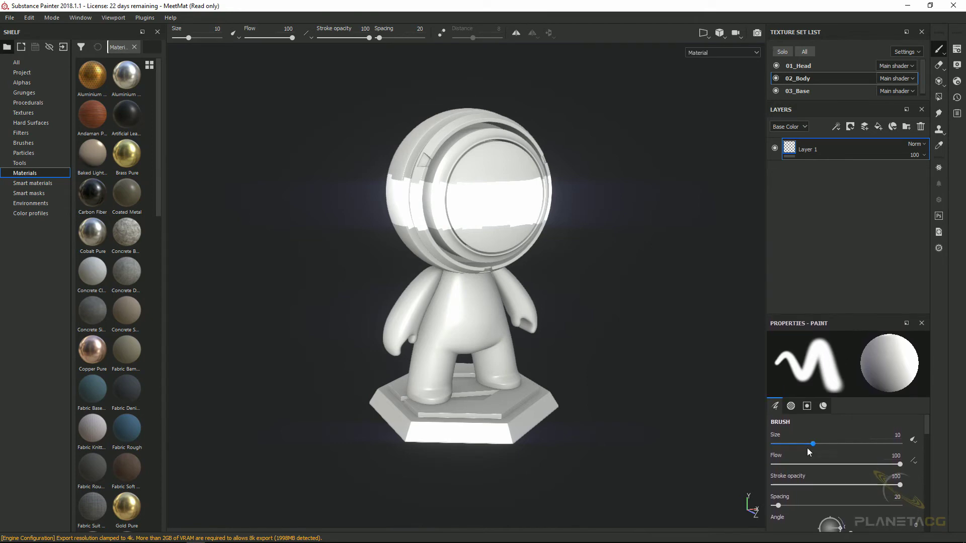
click(791, 406)
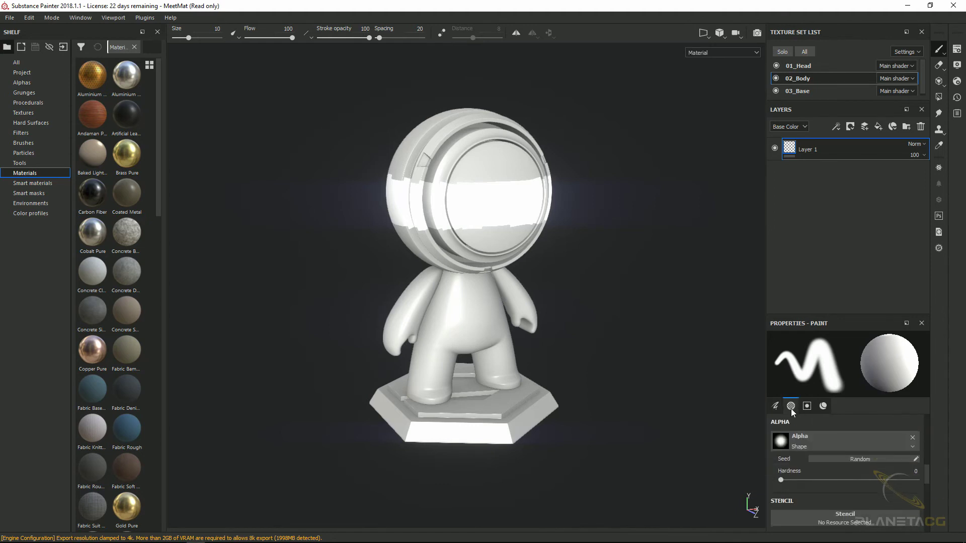
click(778, 407)
click(822, 406)
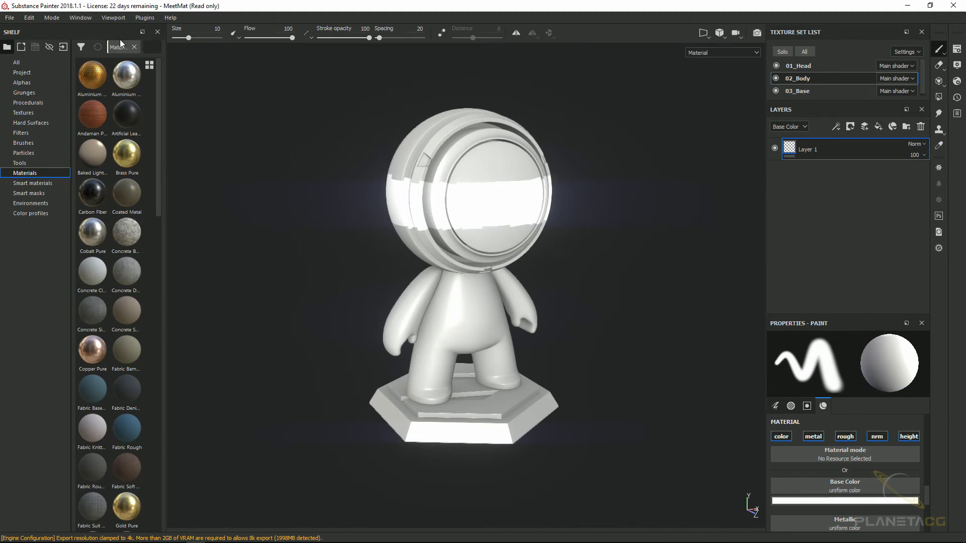
click(92, 18)
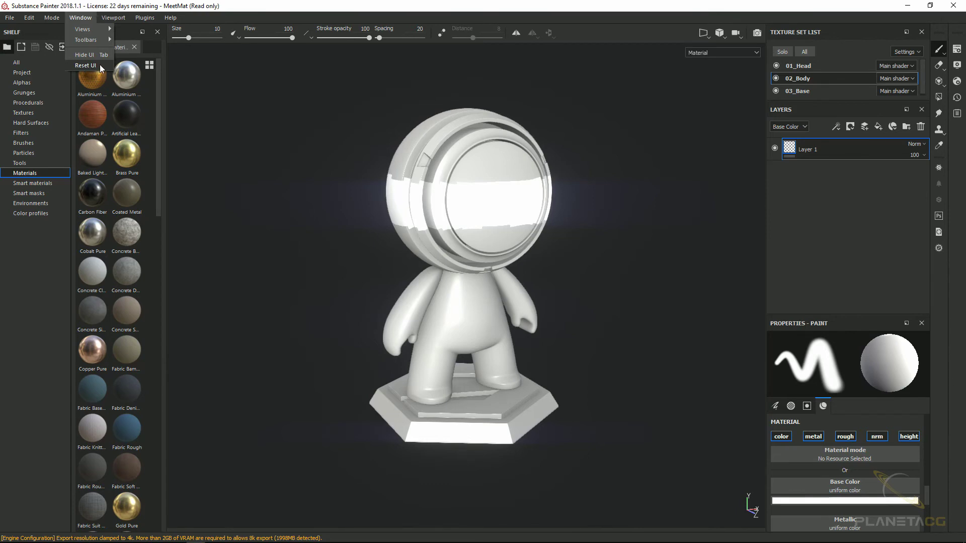
Toggle the docked panels off so the MeetMat mannequin fills the whole viewport.
click(639, 26)
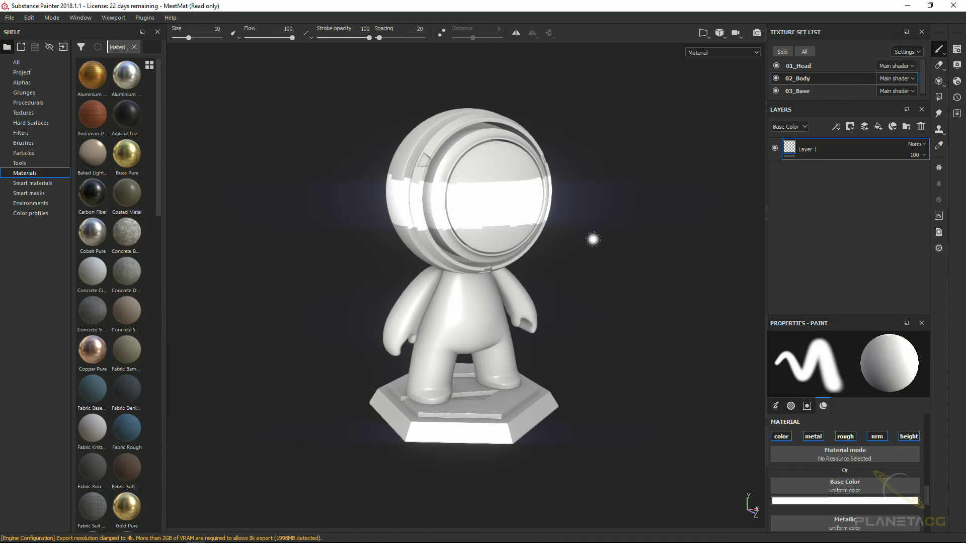
key(Tab)
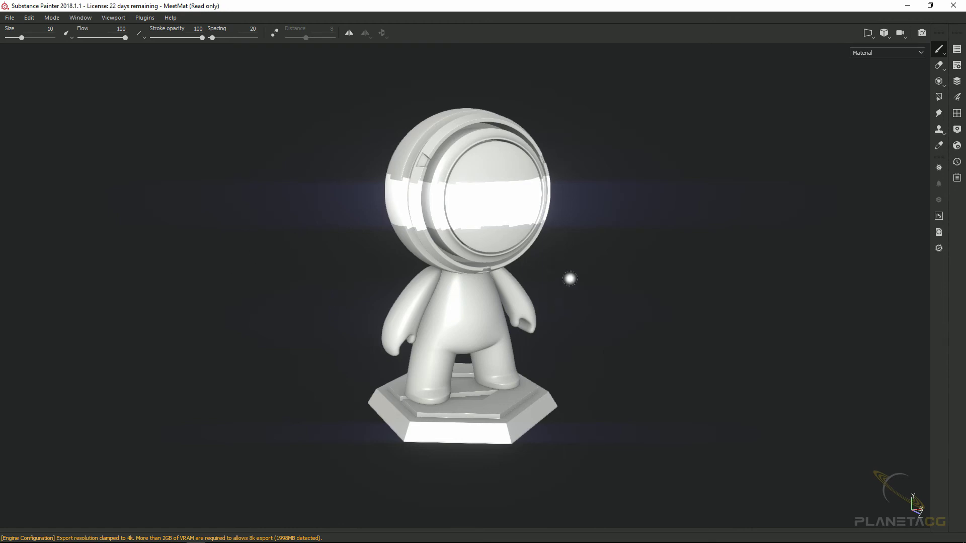
alt+drag(570, 276, 572, 278)
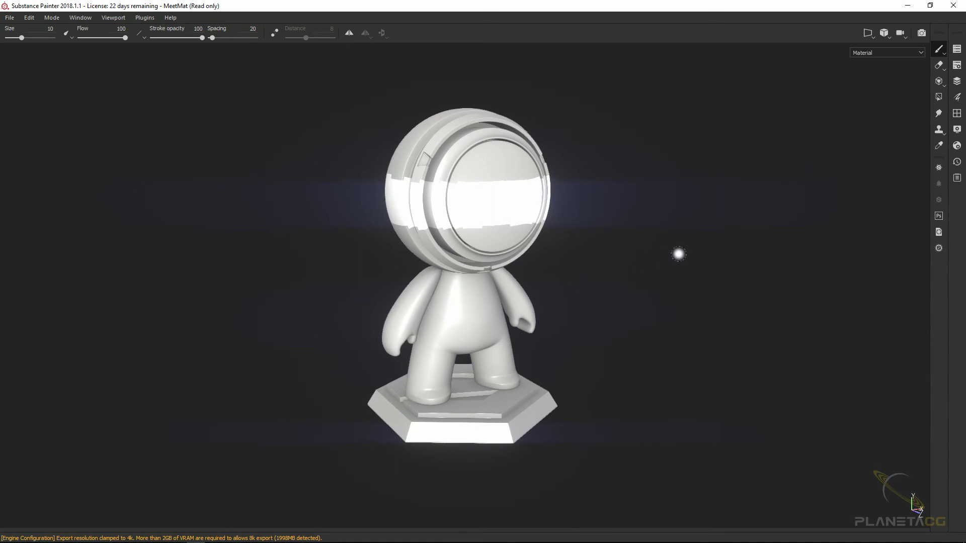
key(Tab)
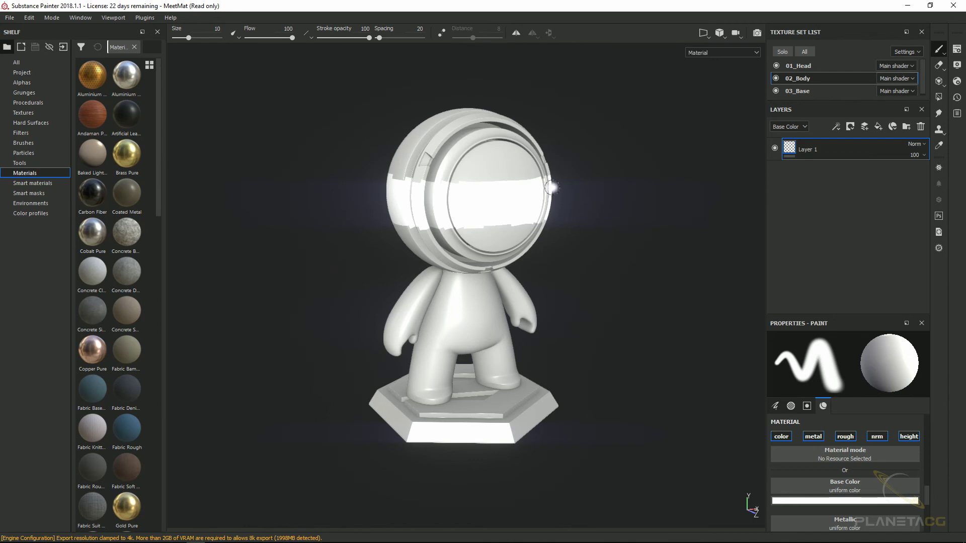
key(Tab)
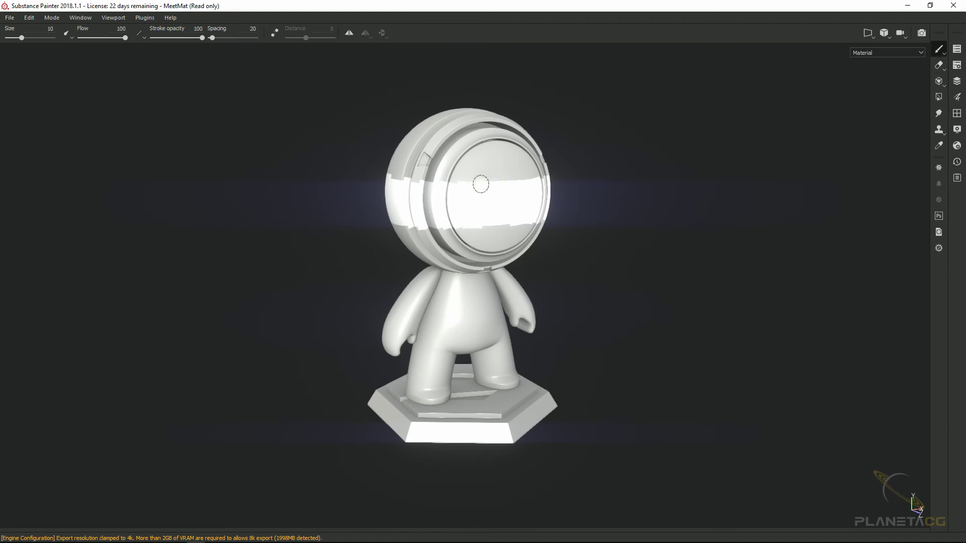
Bring up the brush settings over the viewport and look through its Material section.
mouse_move(497, 210)
middle_down()
mouse_move(464, 212)
mouse_move(476, 210)
middle_up()
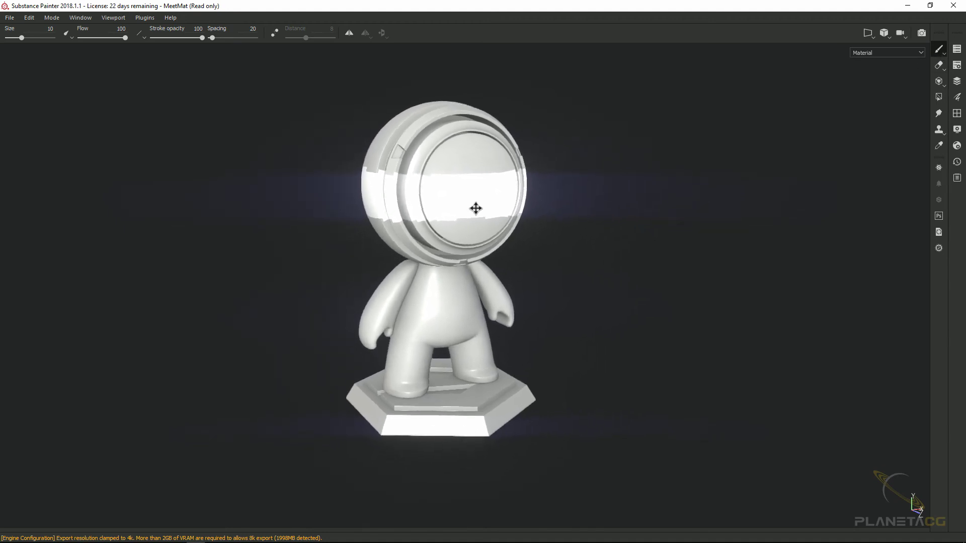
right_click(454, 211)
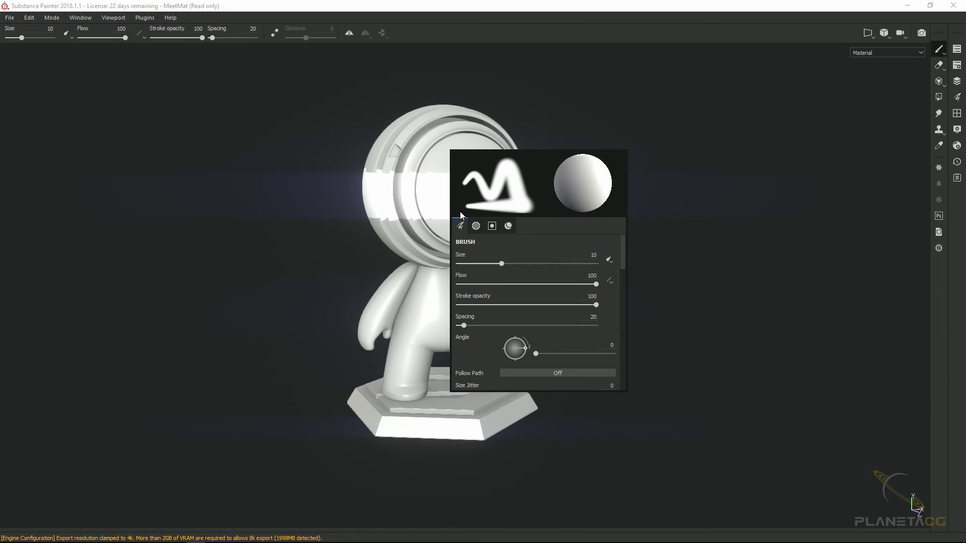
click(476, 226)
click(508, 226)
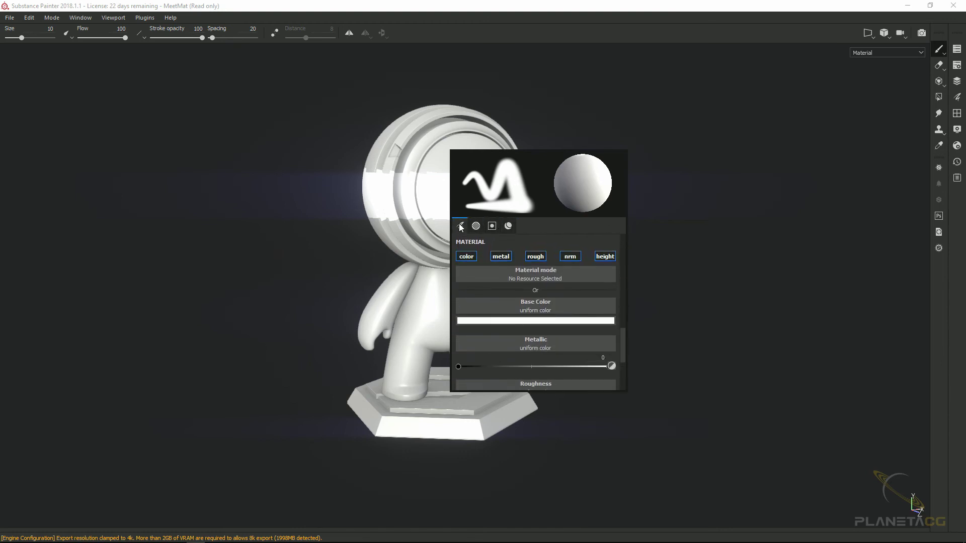
click(461, 227)
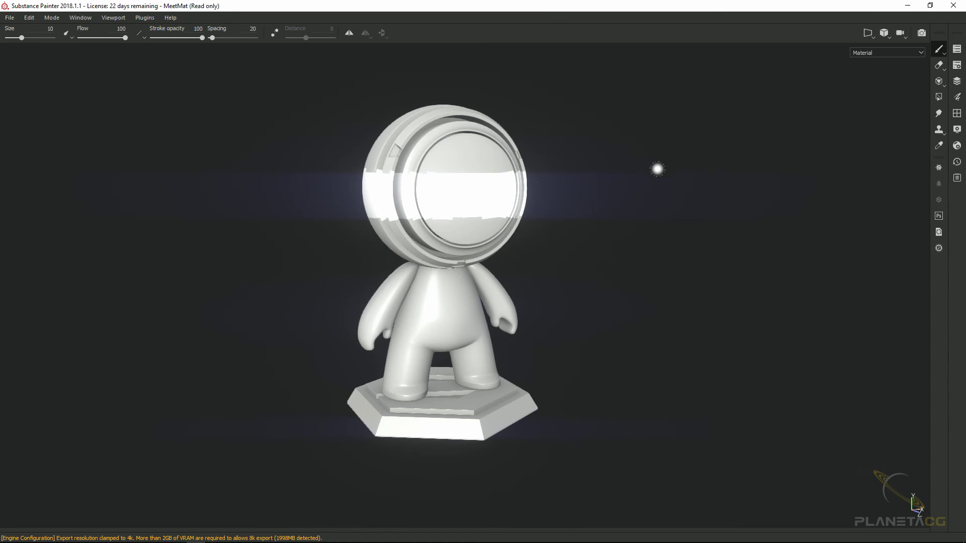
Set brush size to 3.21 and stroke opacity to 41, then restore the panels.
right_click(585, 175)
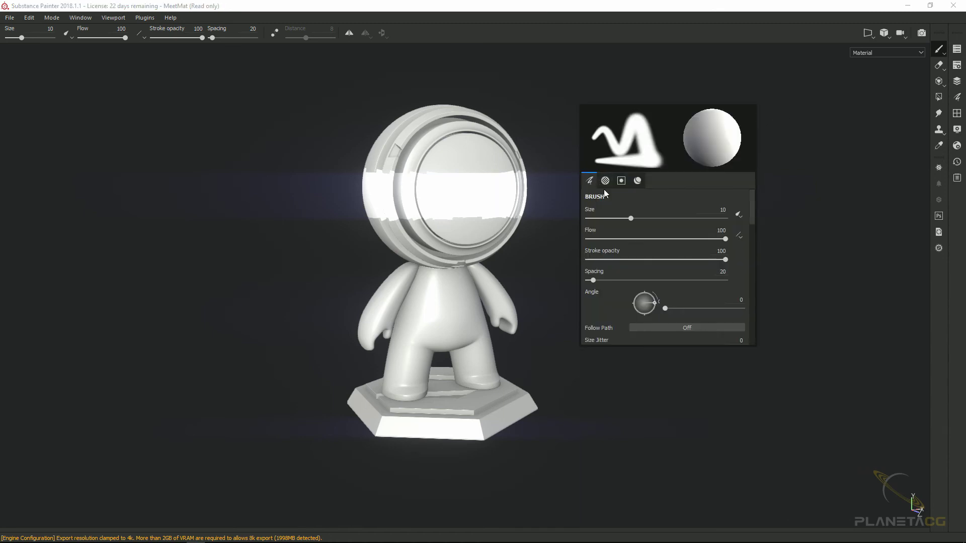
drag(631, 219, 612, 219)
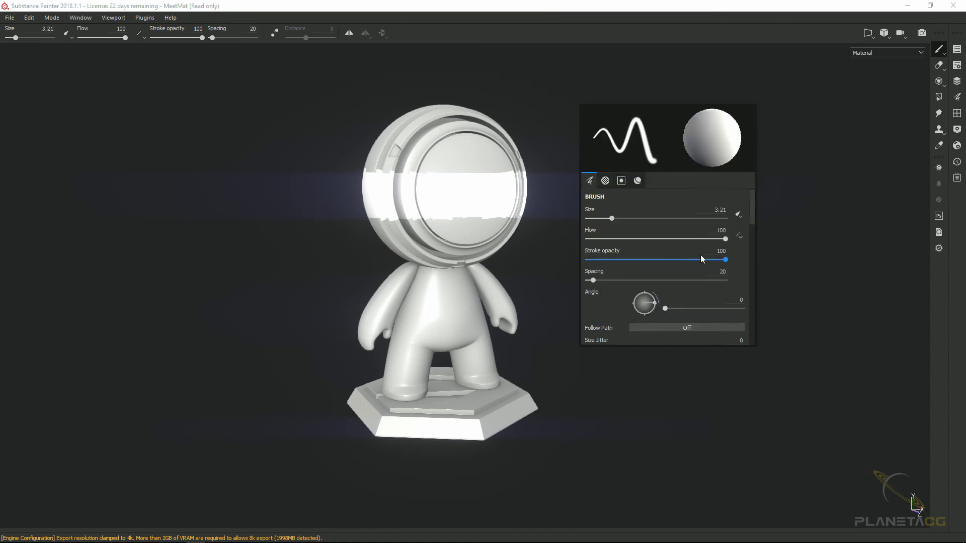
drag(707, 259, 643, 259)
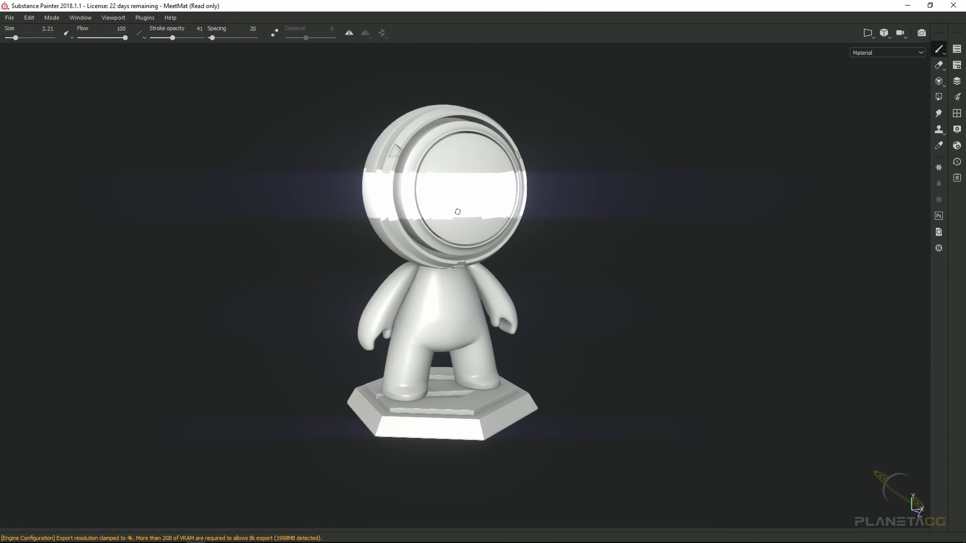
key(Tab)
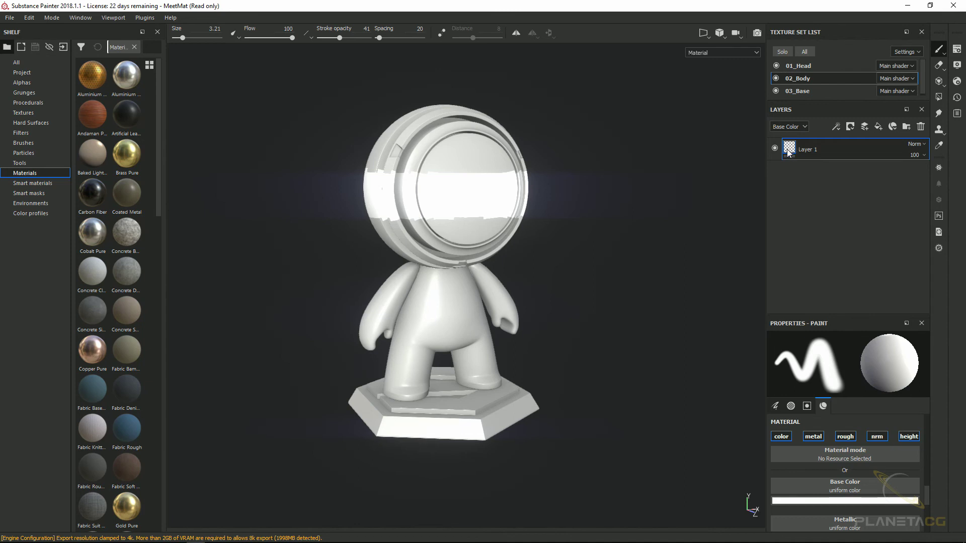
Delete Layer 1 on 02_Body, add Fill layer 1, and show its Material settings.
click(856, 149)
key(Delete)
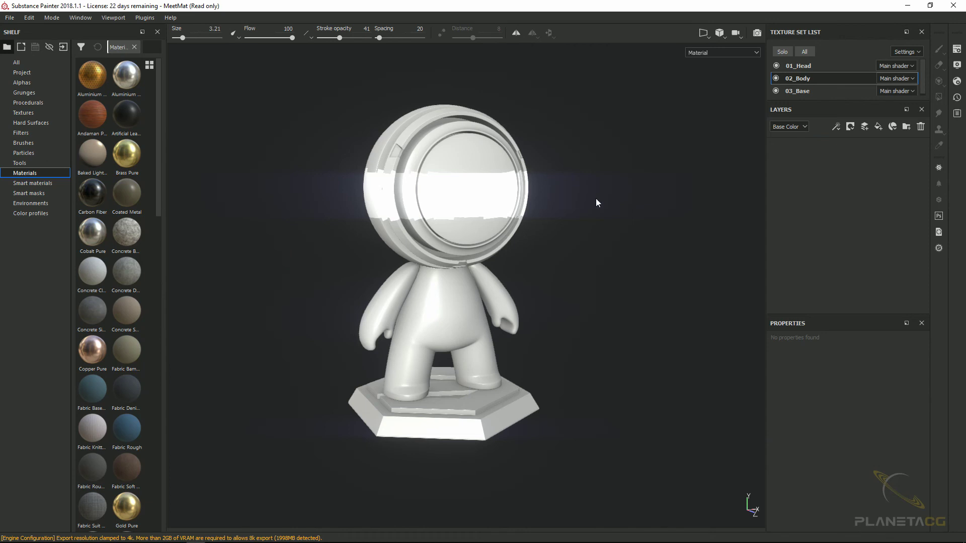
click(879, 127)
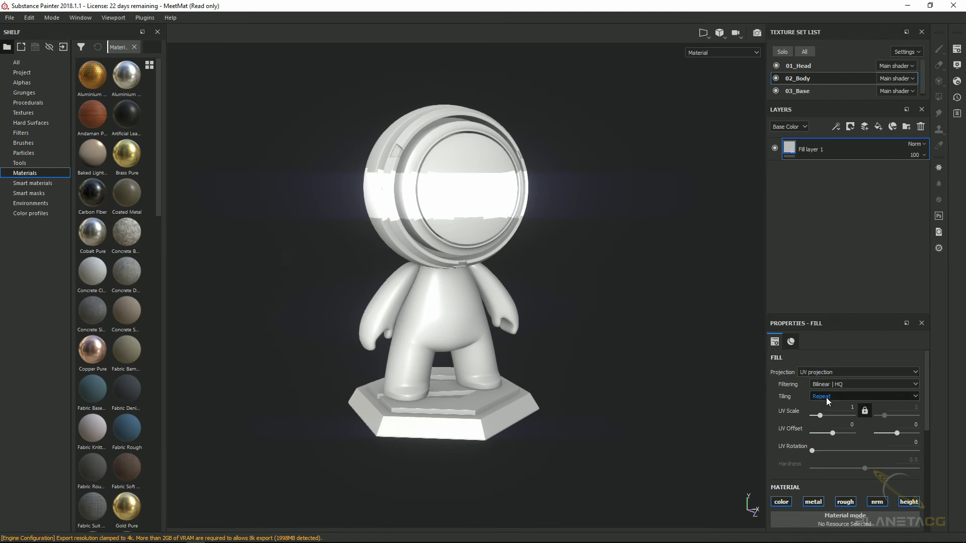
click(792, 342)
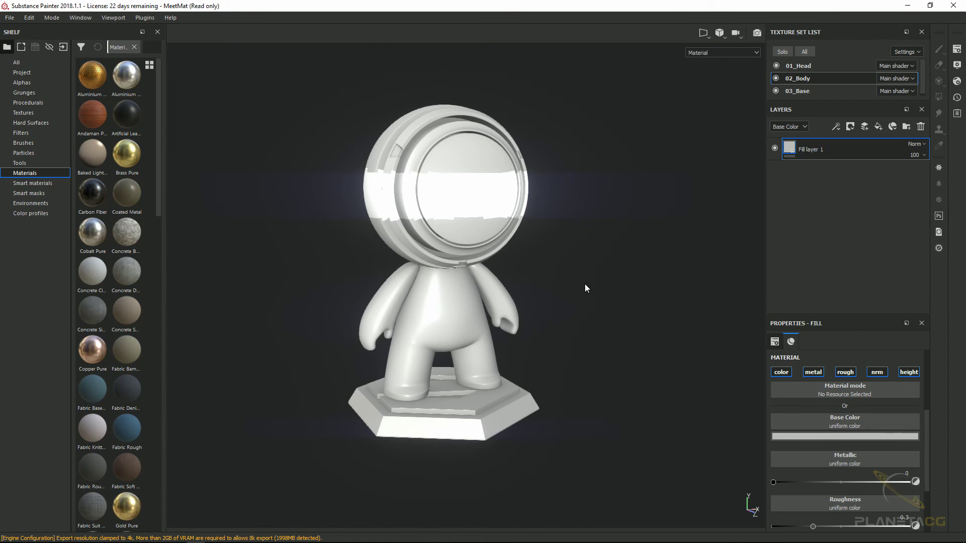
Close the Properties - Fill panel and make the Layers panel taller below the texture set list.
key(Tab)
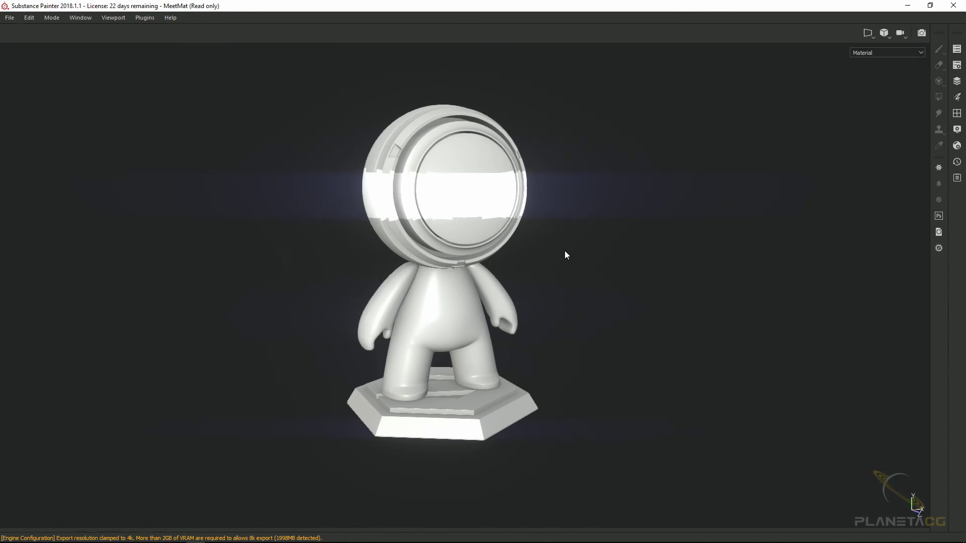
key(p)
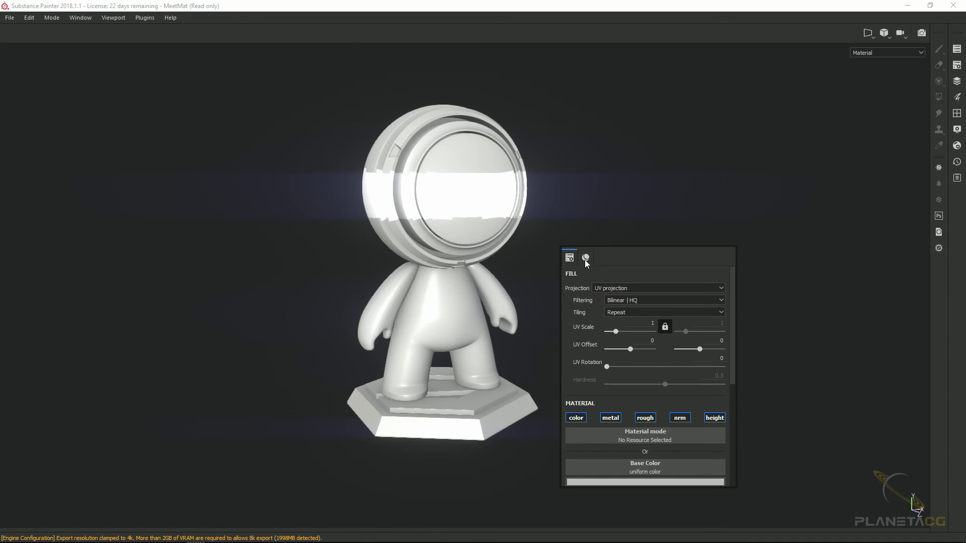
key(Tab)
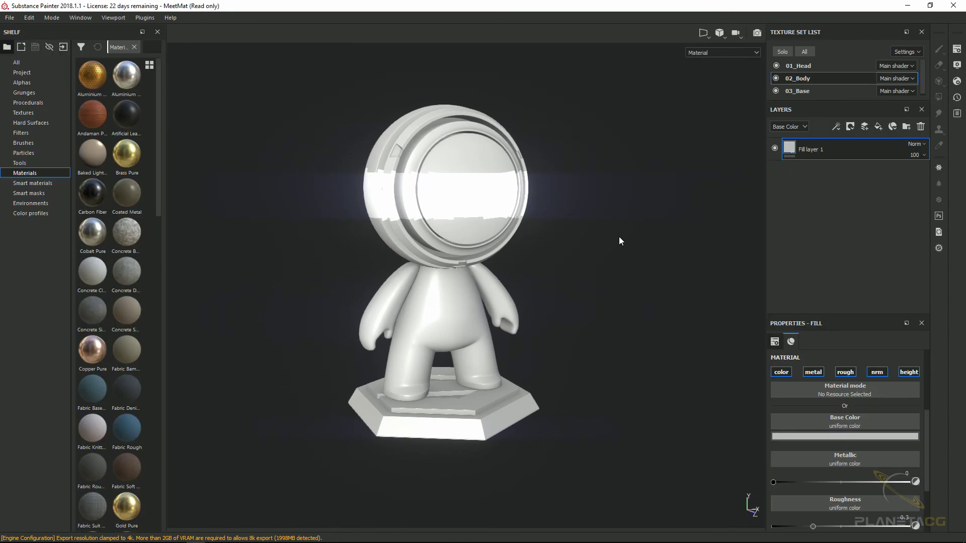
click(922, 325)
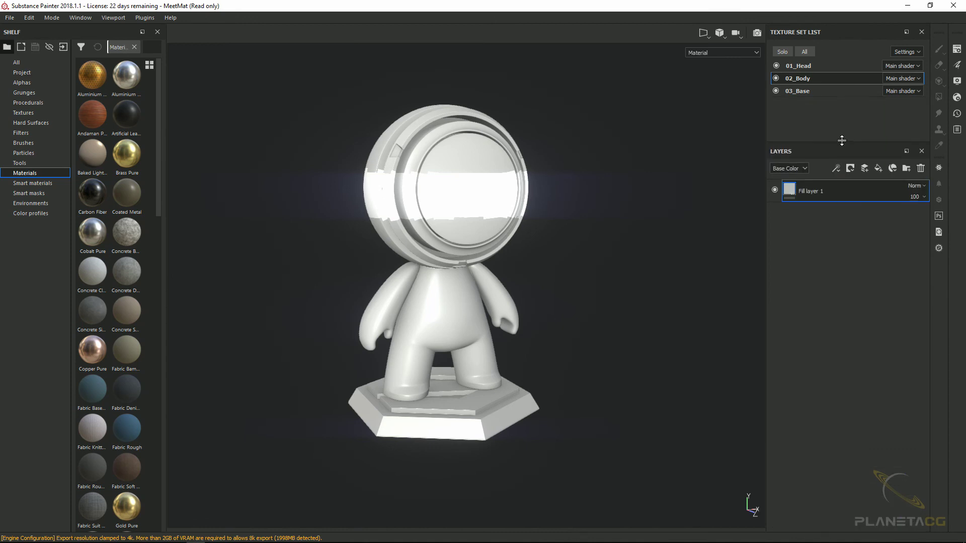
drag(838, 164, 840, 117)
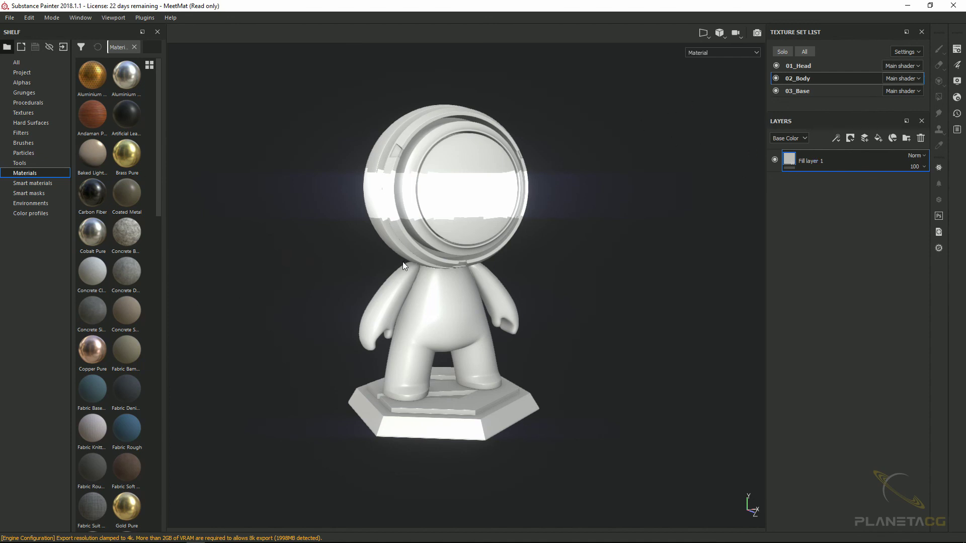
Add a black mask to Fill layer 1 and reselect the layer's content.
right_click(466, 199)
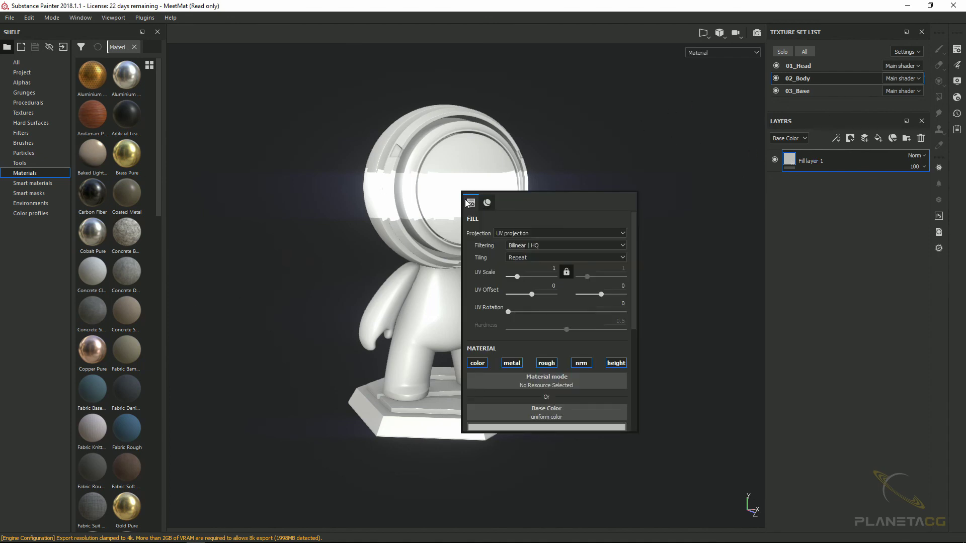
key(Escape)
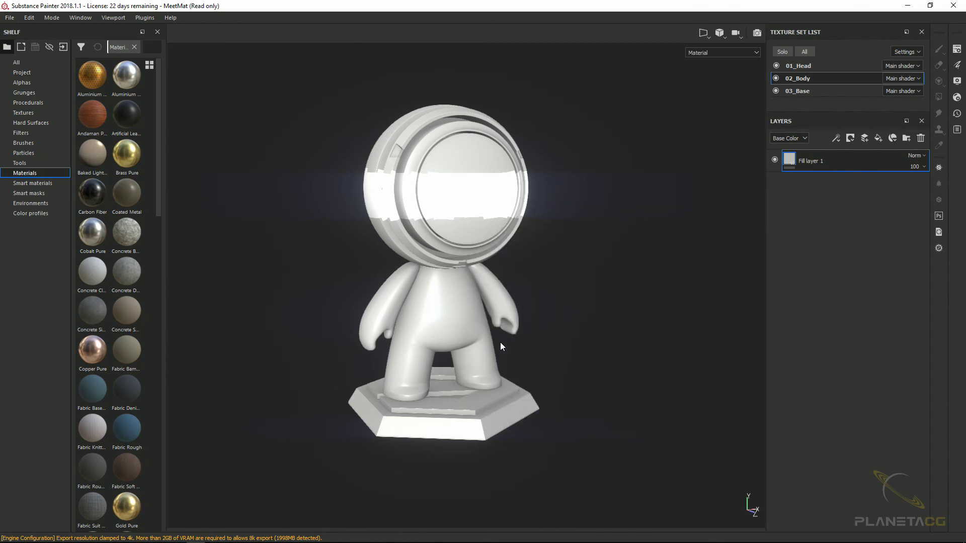
right_click(792, 163)
click(810, 176)
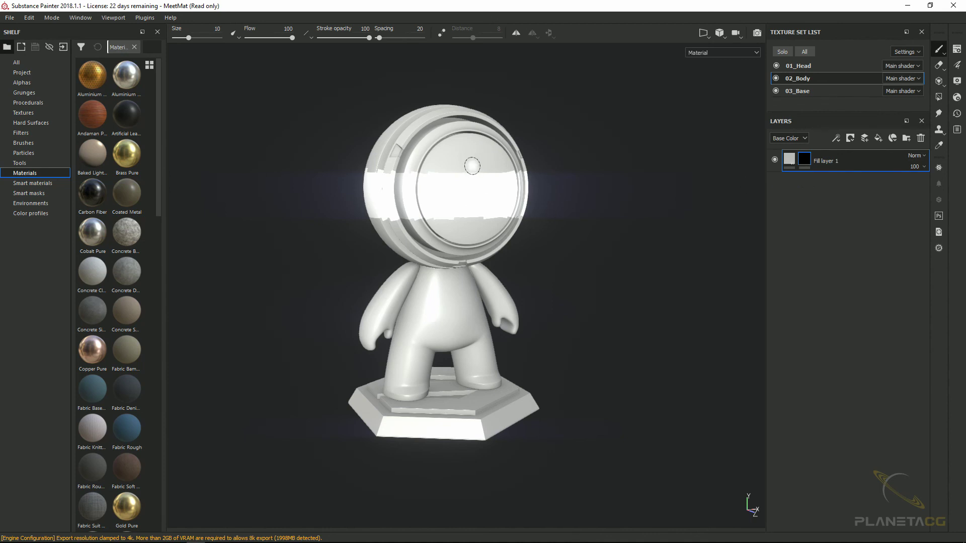
click(789, 159)
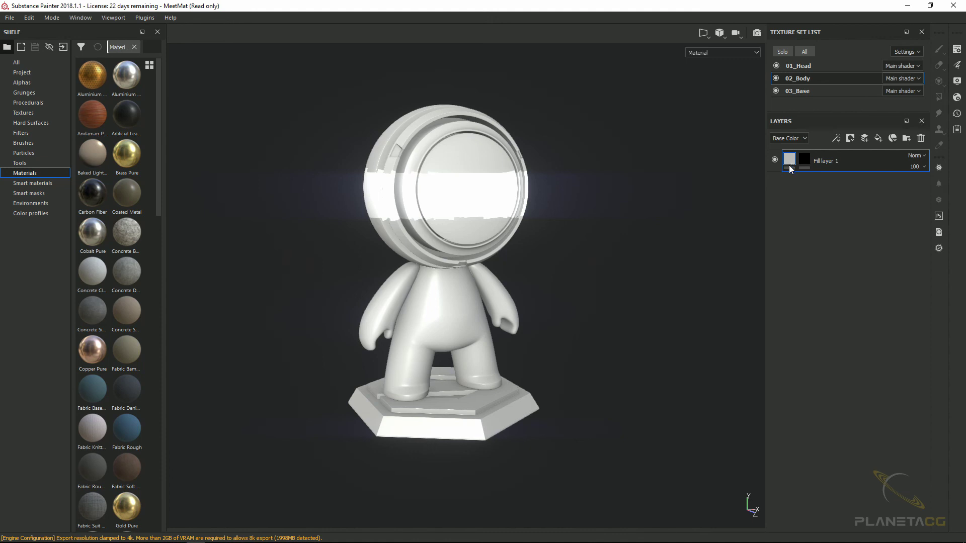
Set the fill's Base Color to pure red (RGB 1, 0, 0) and select its mask.
right_click(453, 160)
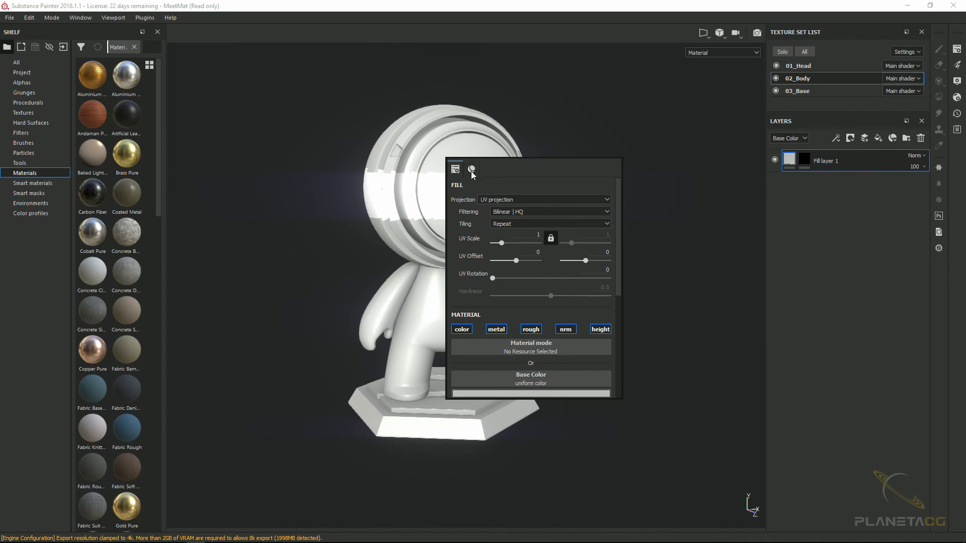
click(465, 170)
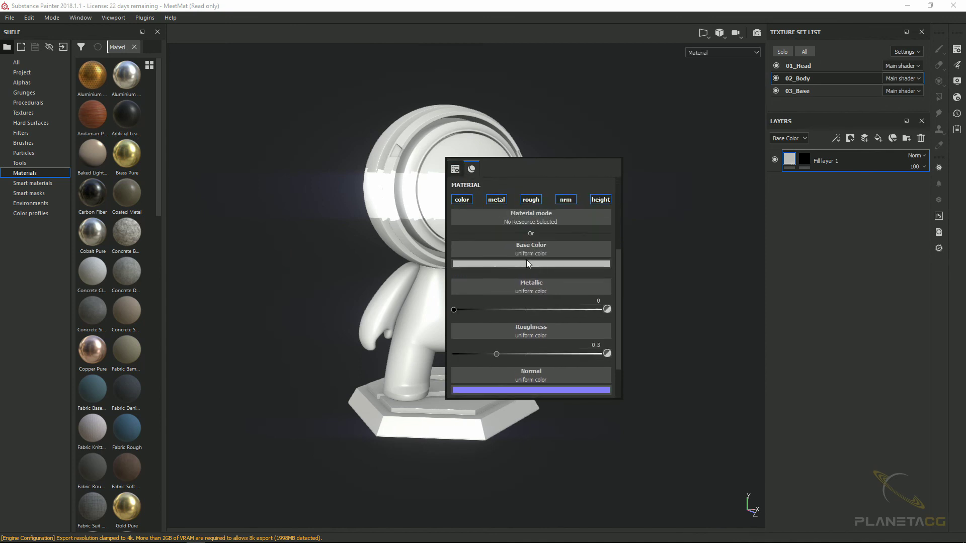
click(529, 265)
drag(586, 304, 606, 282)
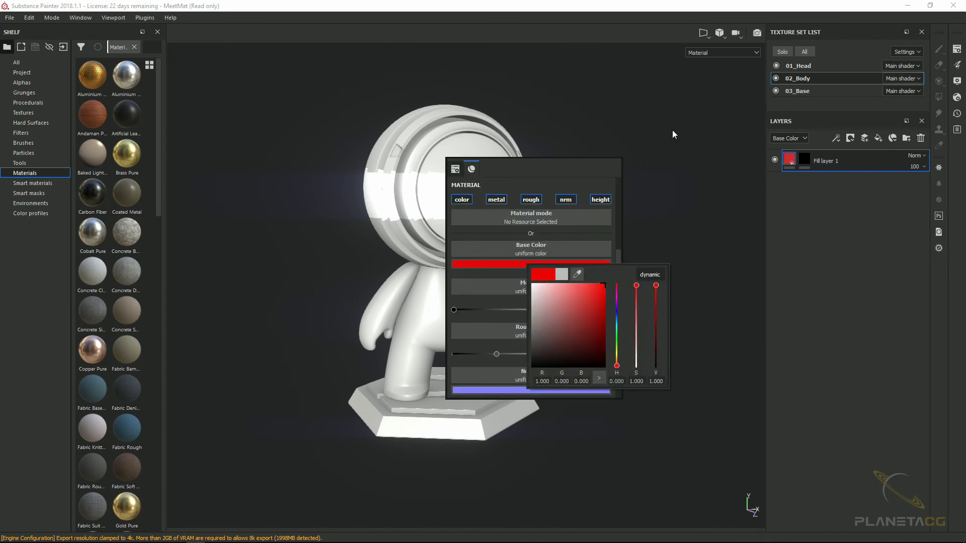
click(668, 156)
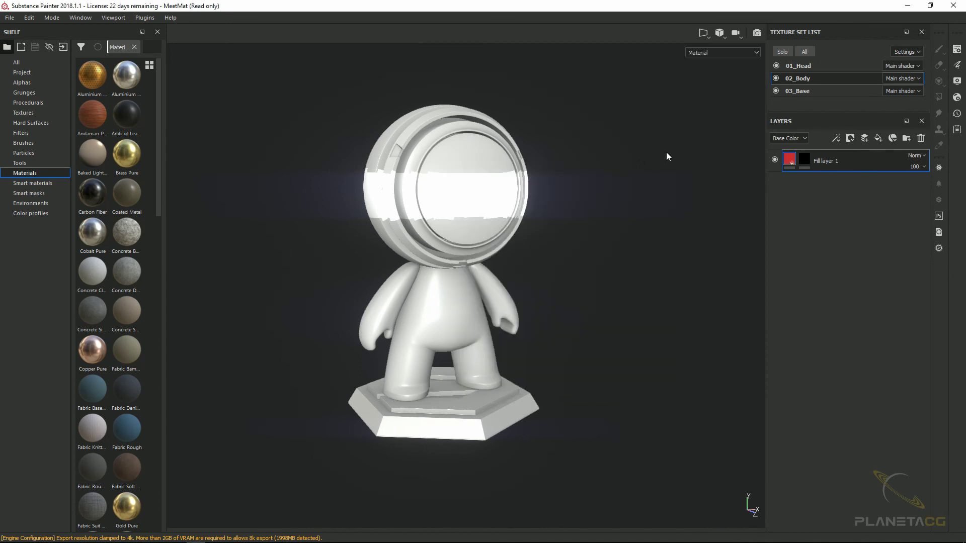
click(804, 160)
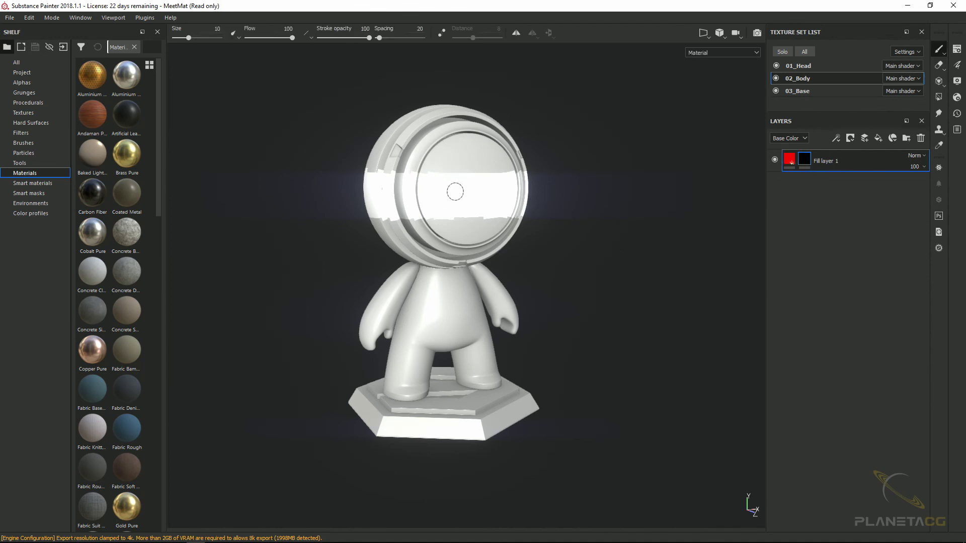
mouse_move(576, 216)
alt+mouse_down()
mouse_move(541, 236)
mouse_move(586, 218)
mouse_move(550, 237)
mouse_move(568, 238)
alt+mouse_up()
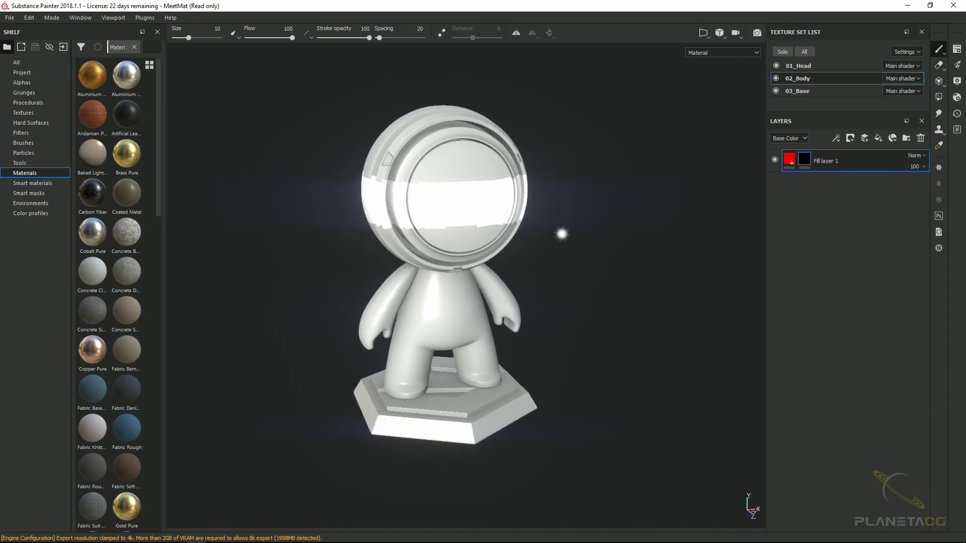
On 01_Head, replace Layer 1 with a new fill layer carrying a black mask.
click(805, 67)
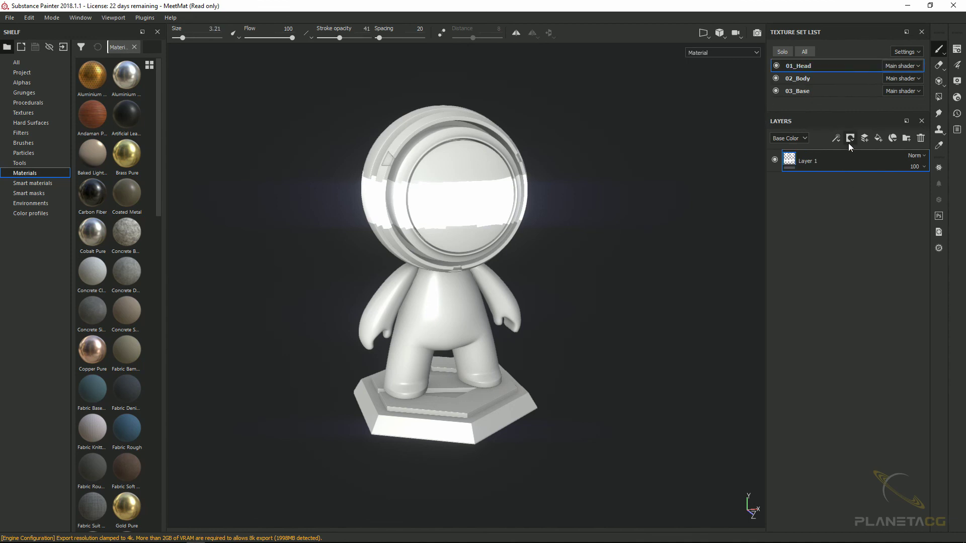
key(Delete)
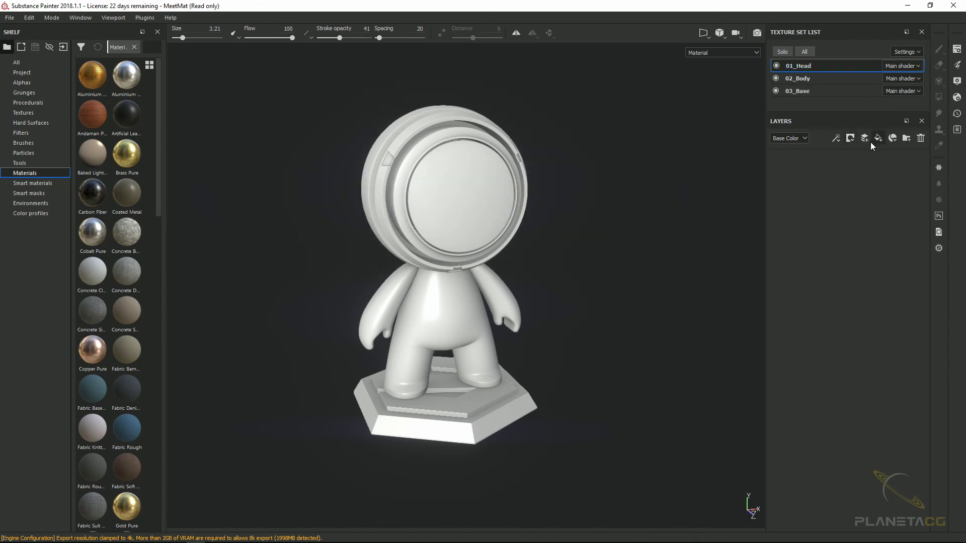
click(873, 141)
right_click(792, 160)
click(809, 176)
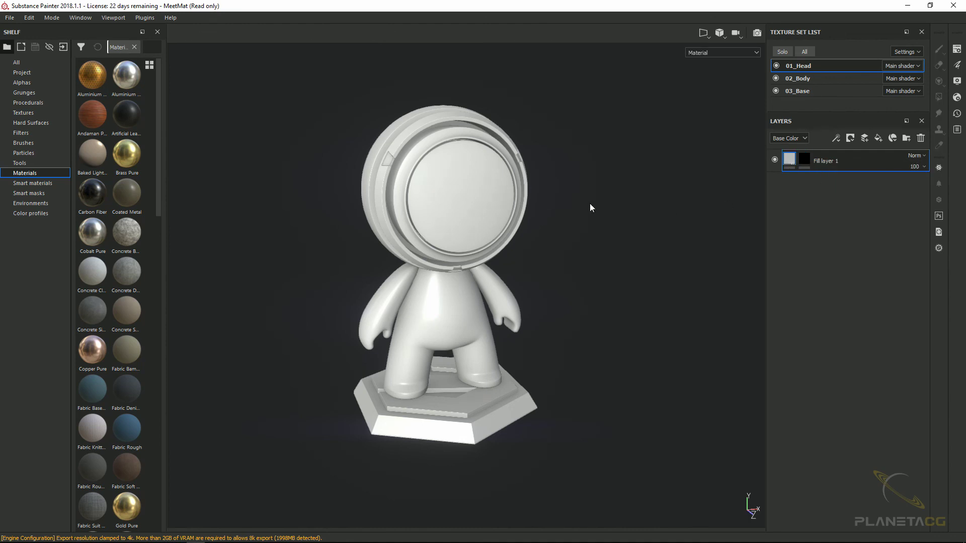
Make the fill red, select its mask, and paint a red stroke onto the visor.
click(537, 304)
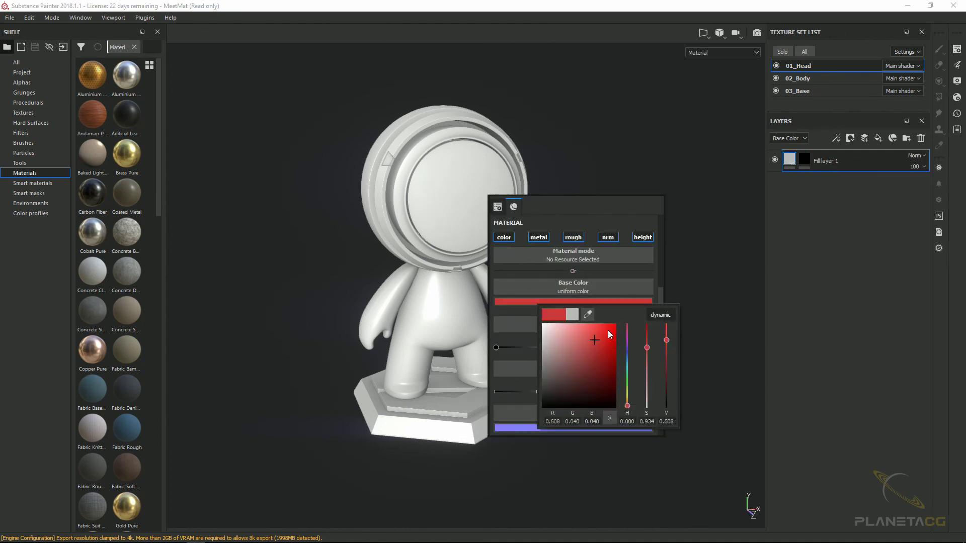
click(667, 225)
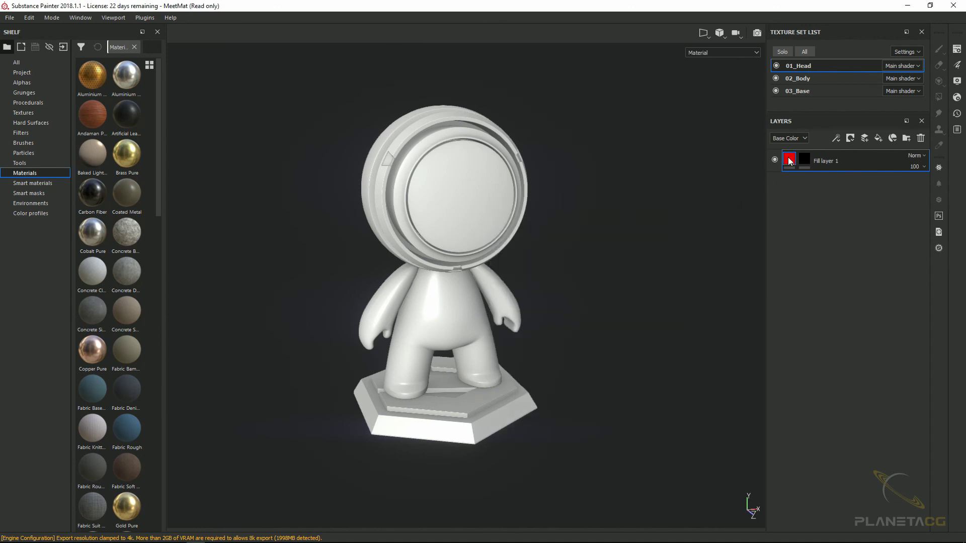
click(803, 160)
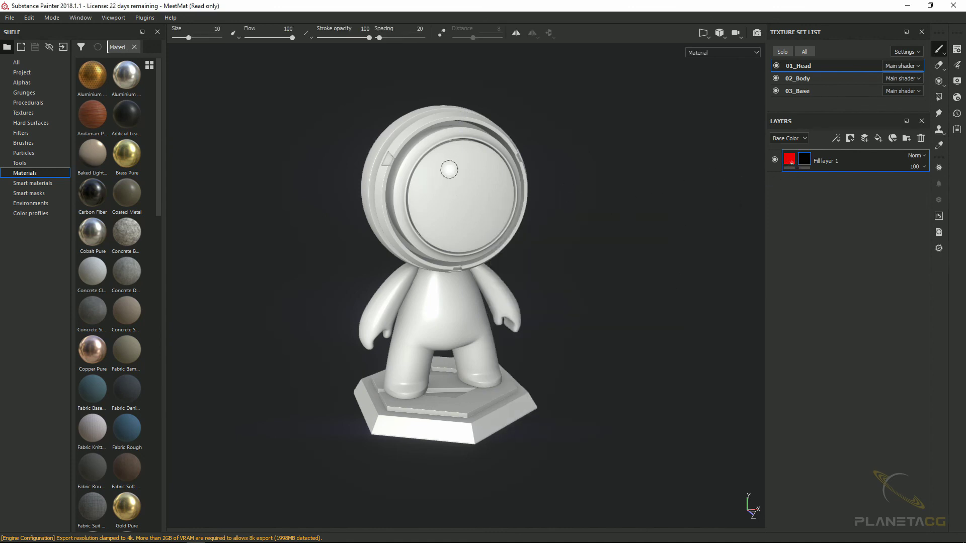
mouse_move(449, 170)
mouse_down()
mouse_move(478, 158)
mouse_move(456, 194)
mouse_move(435, 173)
mouse_move(424, 209)
mouse_move(485, 228)
mouse_up()
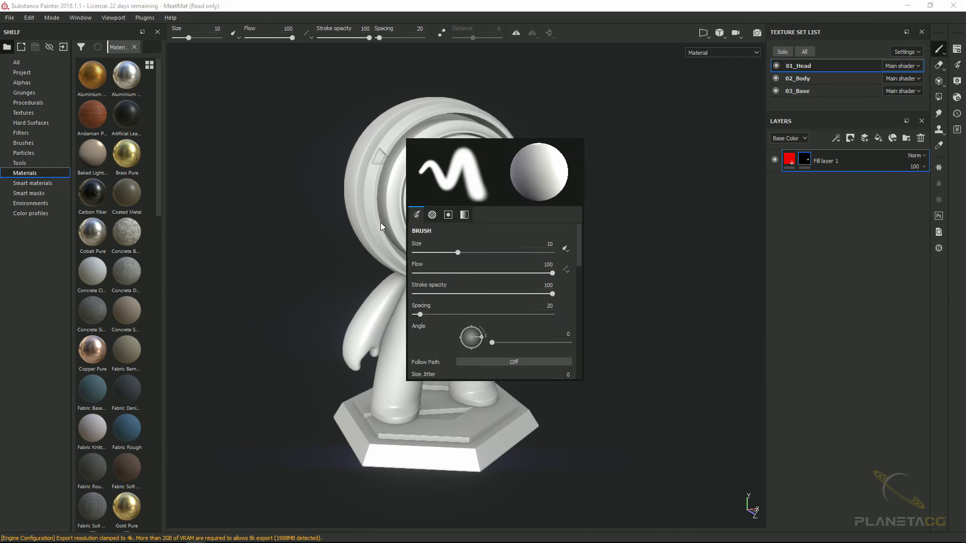
right_click(340, 227)
right_click(568, 195)
right_click(468, 211)
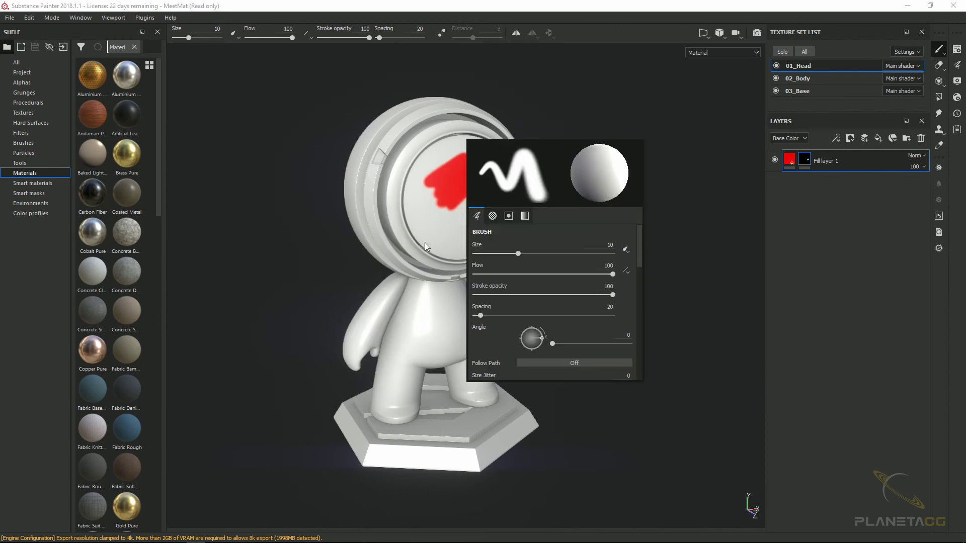
click(788, 162)
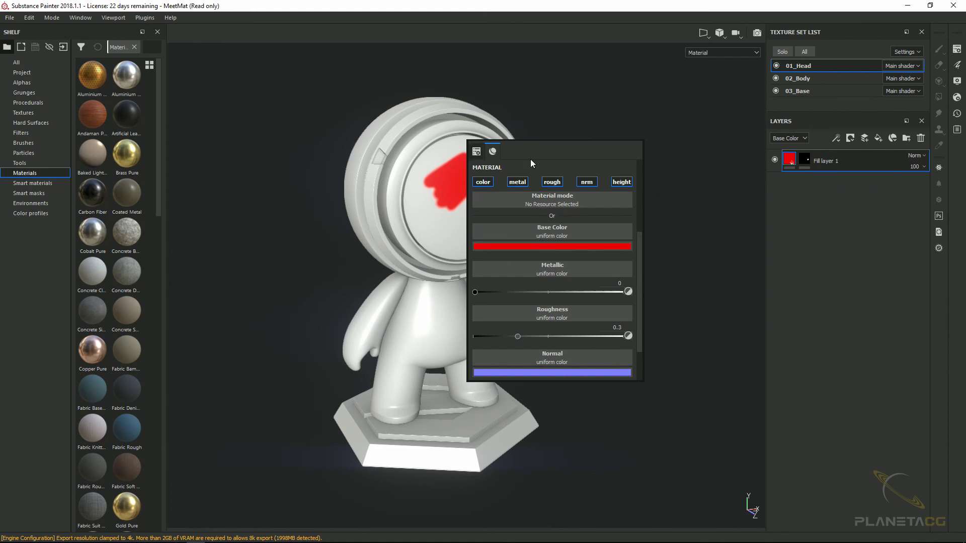
click(478, 151)
click(478, 151)
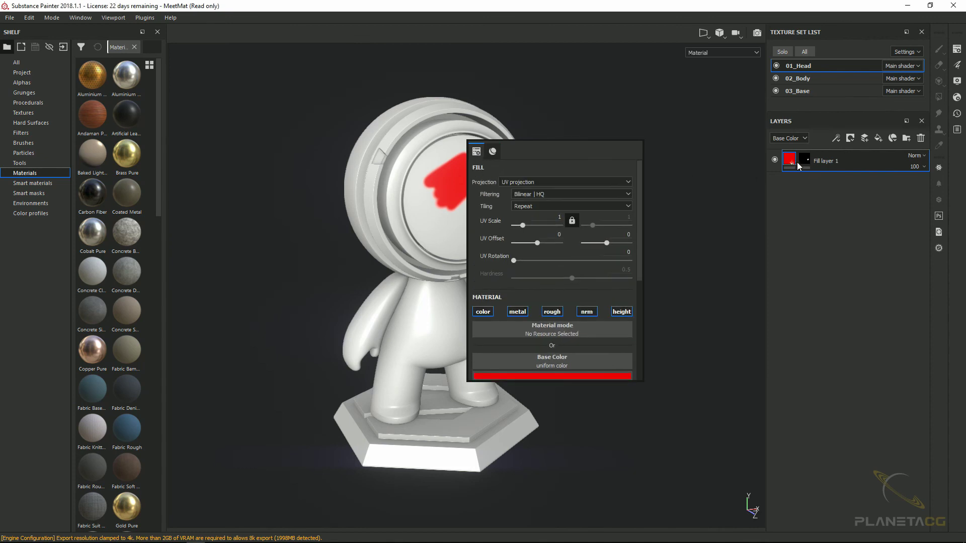
click(669, 172)
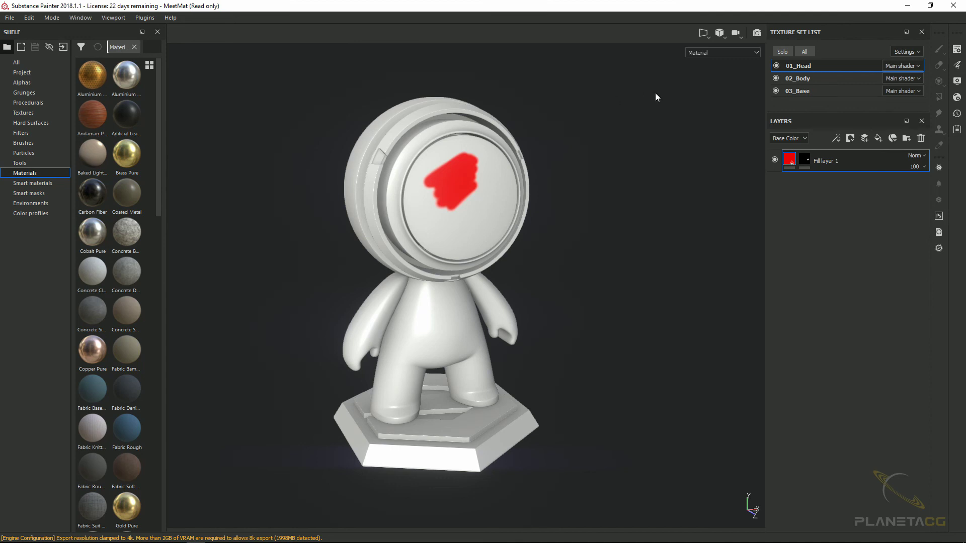
Collapse the Layers panel, leaving only the Texture Set List on the right.
click(921, 121)
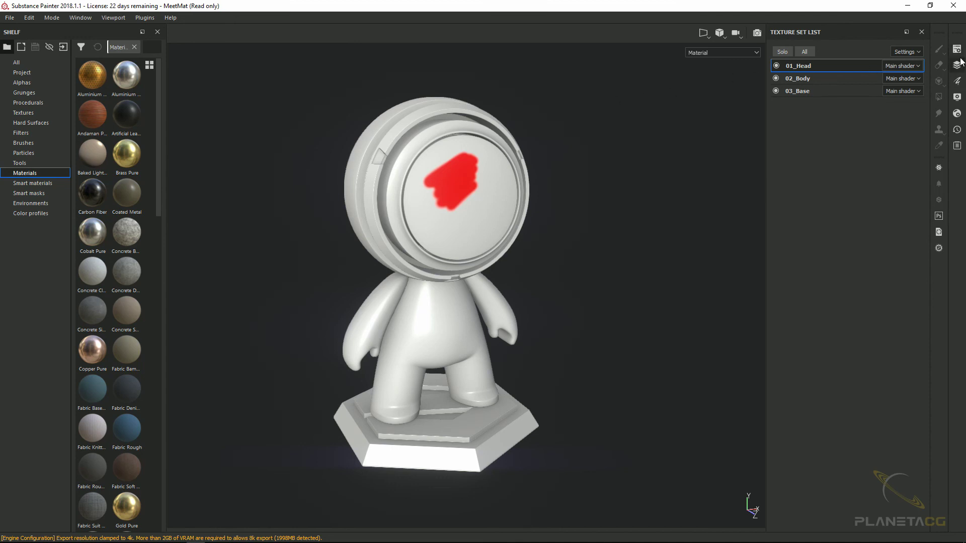
click(957, 64)
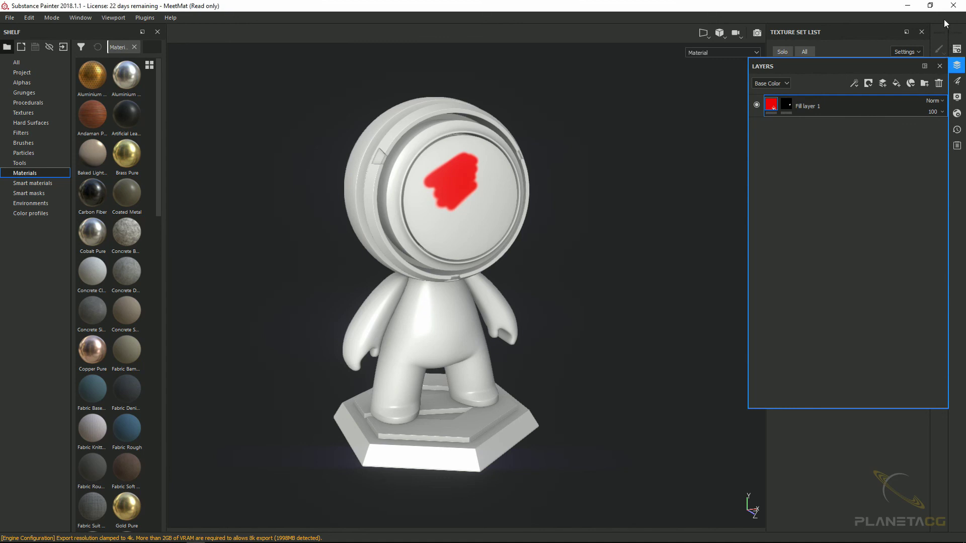
click(958, 65)
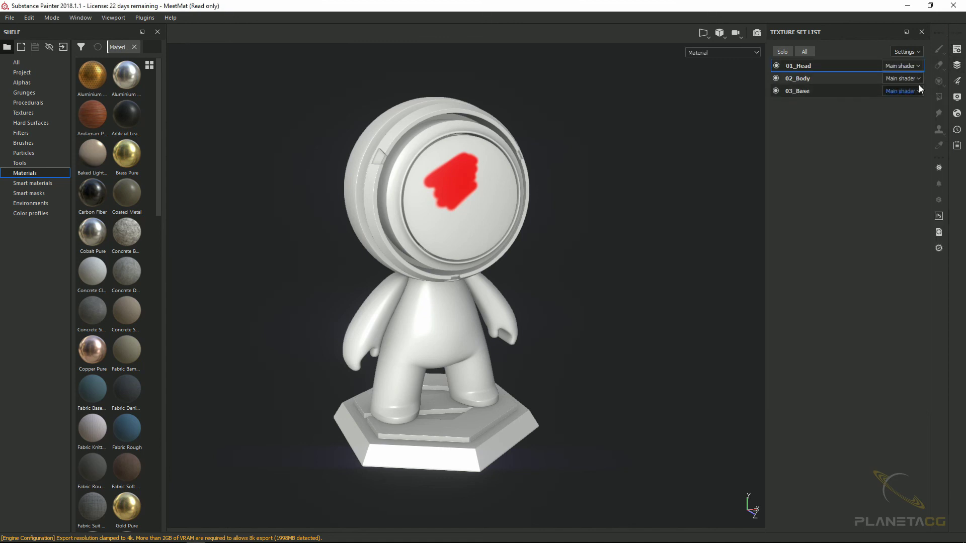